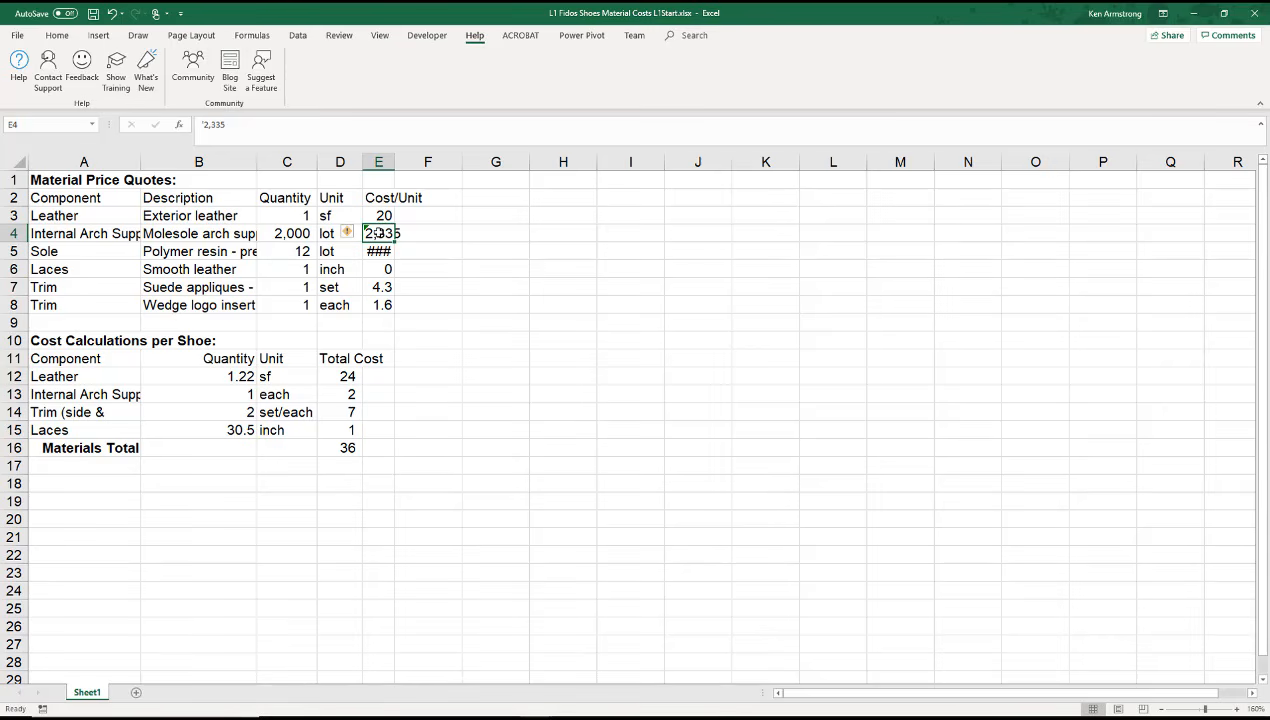
Step: Examine the full contents of cells A4, D16 and E5 in the formula bar
{"action": "left_click", "coordinate": [101, 232]}
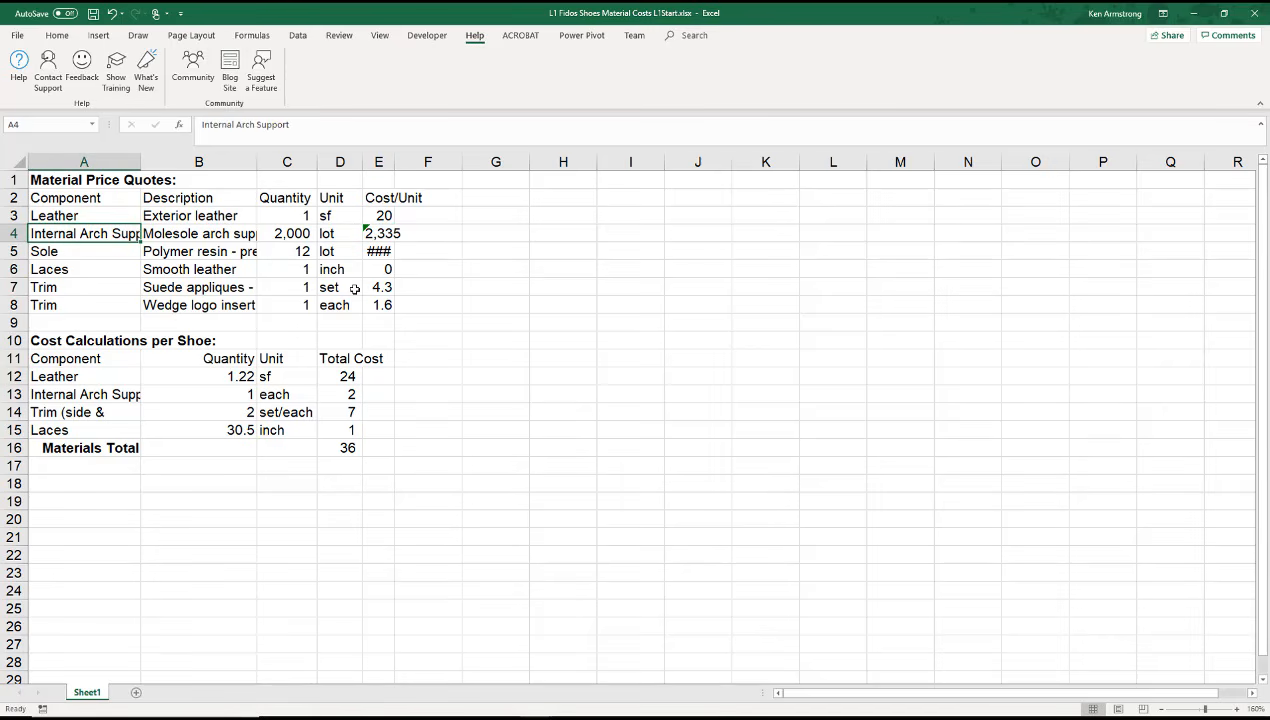
{"action": "left_click", "coordinate": [290, 124]}
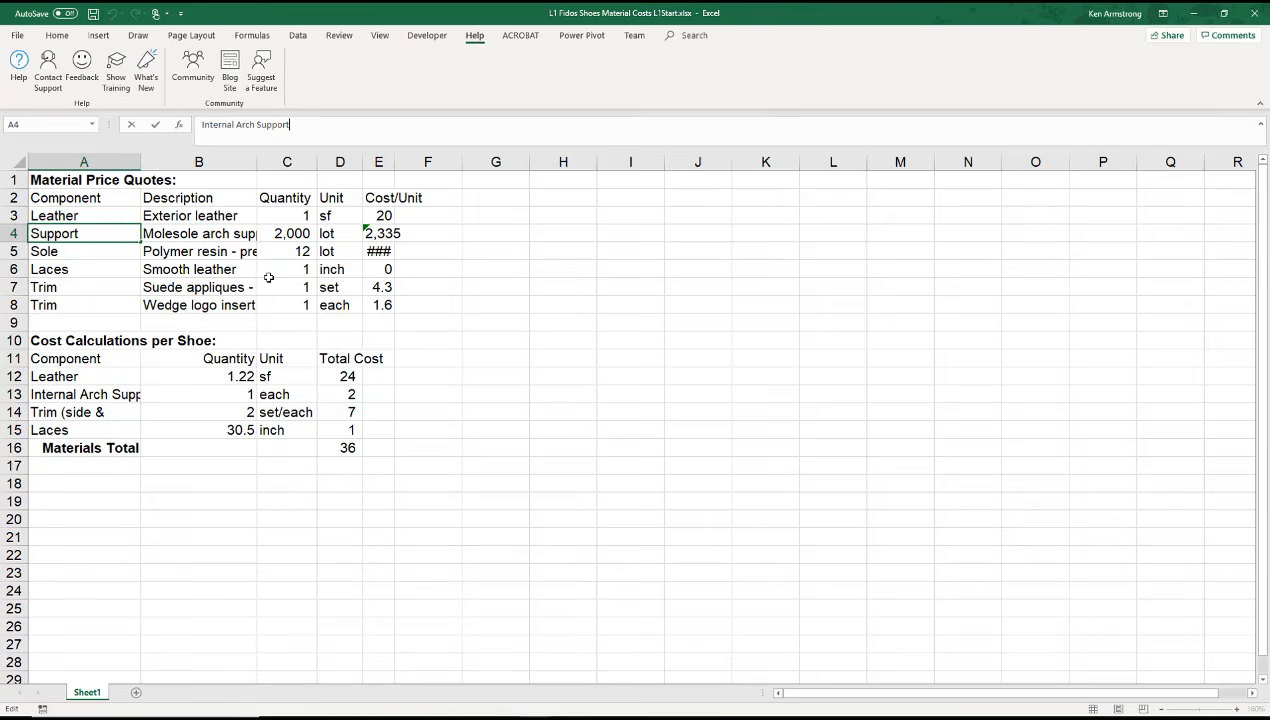
{"action": "key", "text": "Return"}
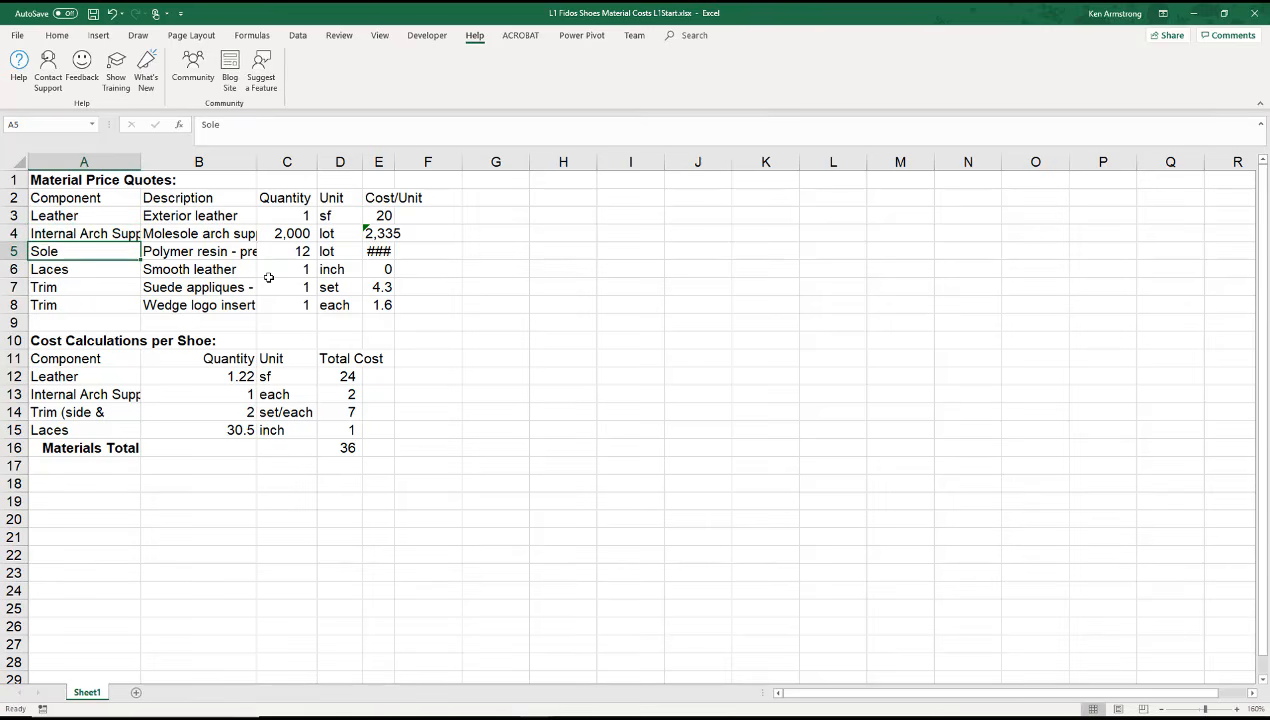
{"action": "left_click", "coordinate": [350, 448]}
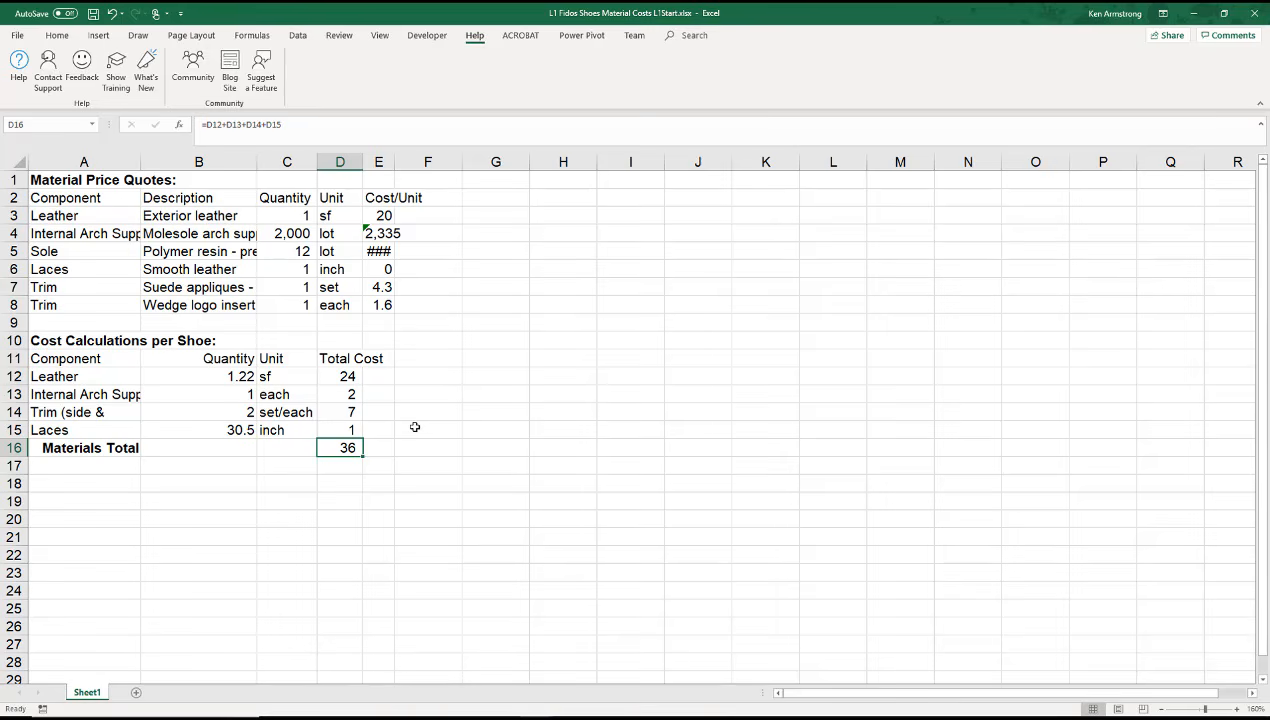
{"action": "left_click", "coordinate": [379, 253]}
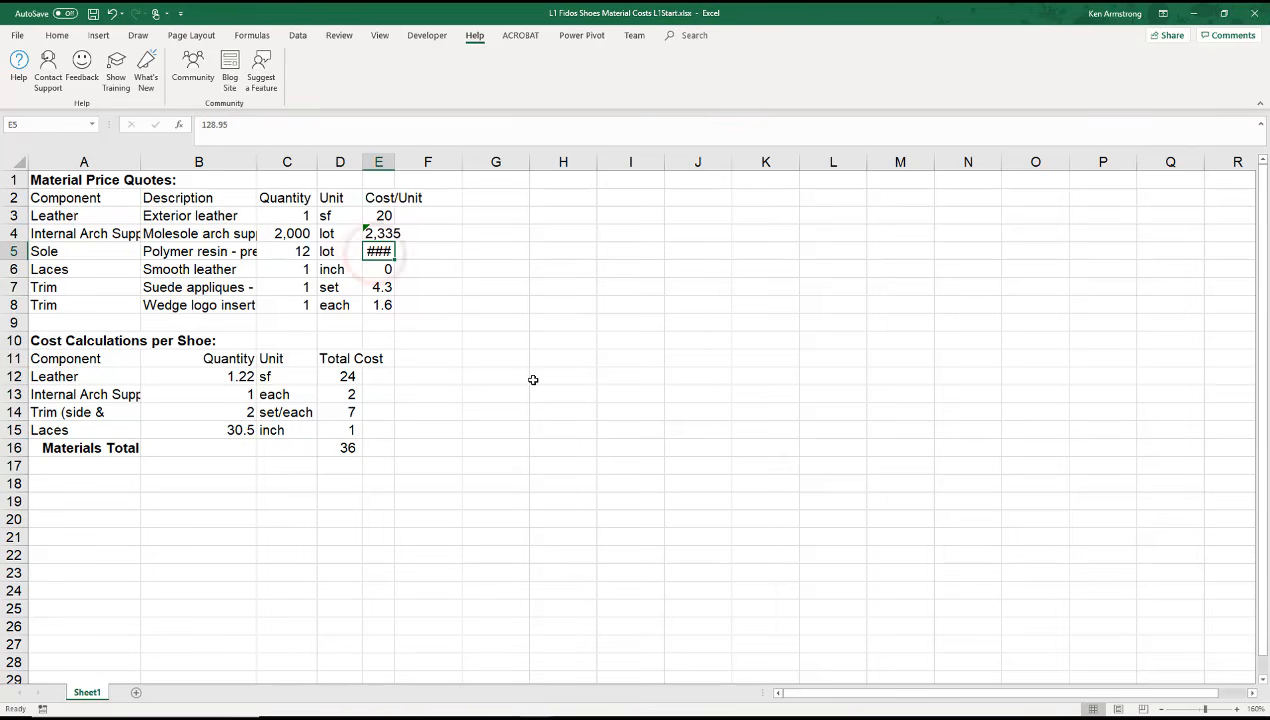
{"action": "left_click", "coordinate": [236, 126]}
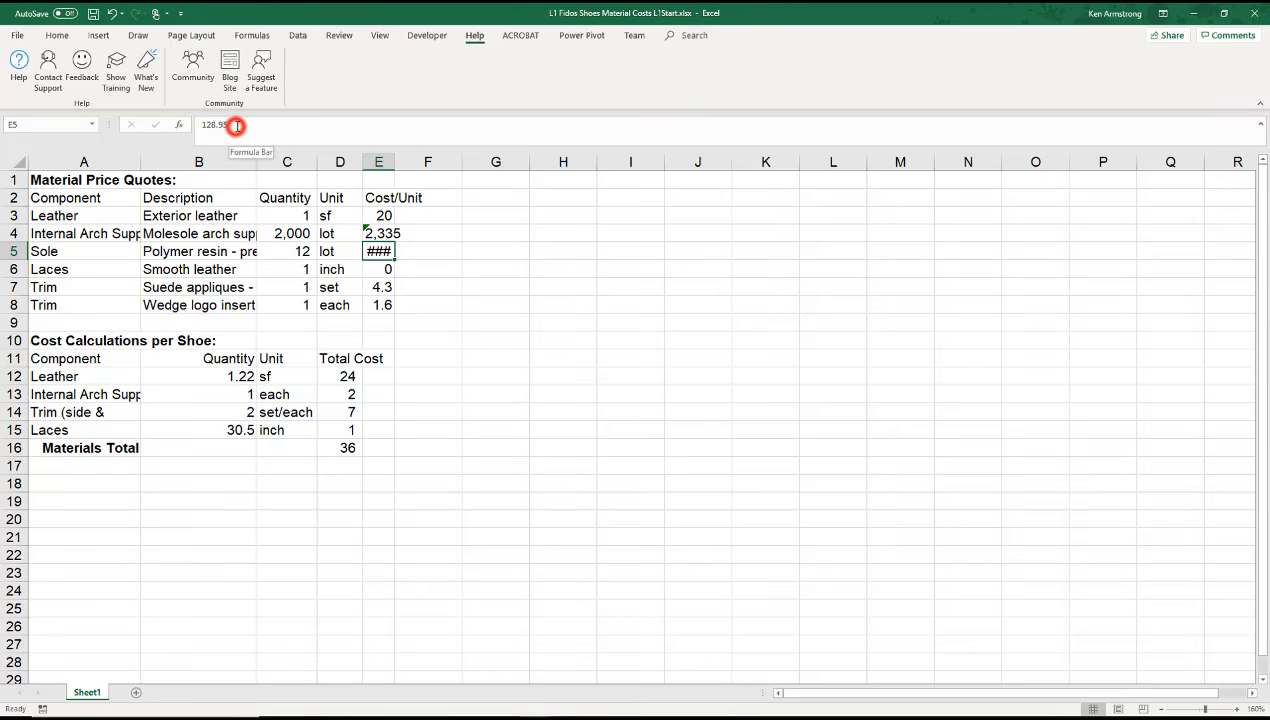
{"action": "left_click", "coordinate": [487, 261]}
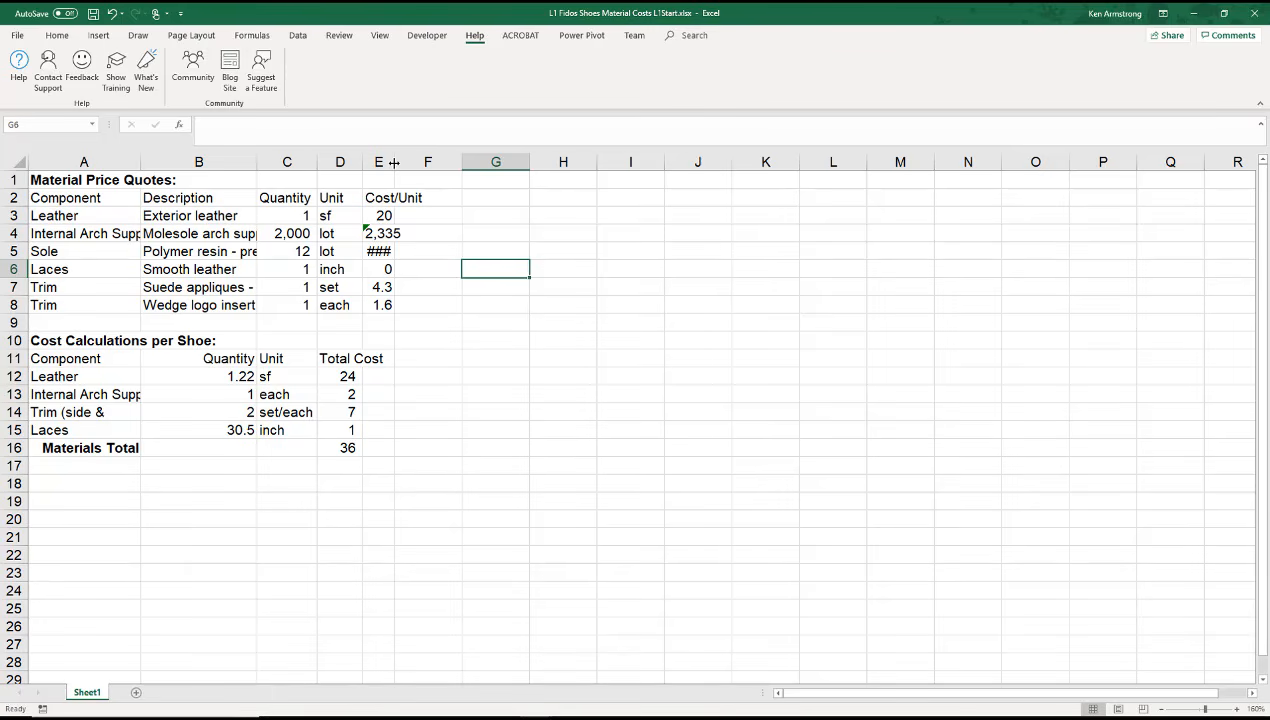
Step: AutoFit the width of the Cost/Unit column E to fit its values
{"action": "left_click_drag", "start_coordinate": [394, 162], "coordinate": [452, 161]}
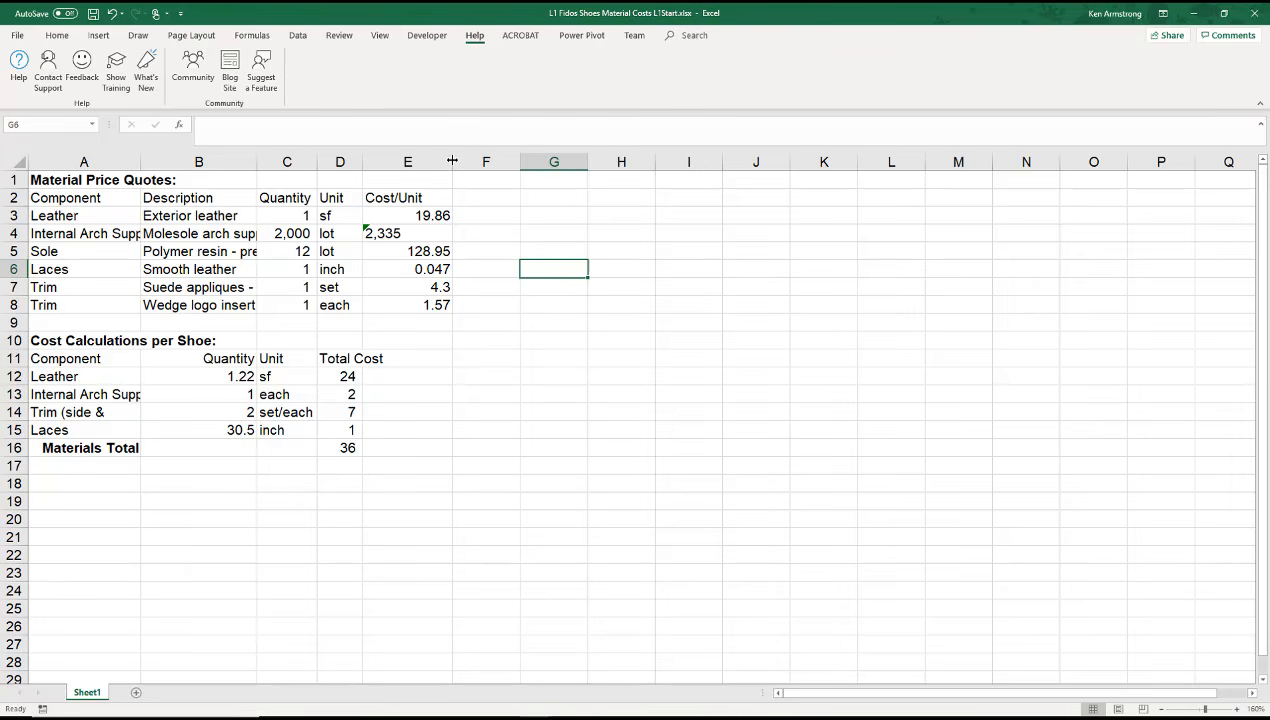
{"action": "left_click_drag", "start_coordinate": [452, 161], "coordinate": [394, 162]}
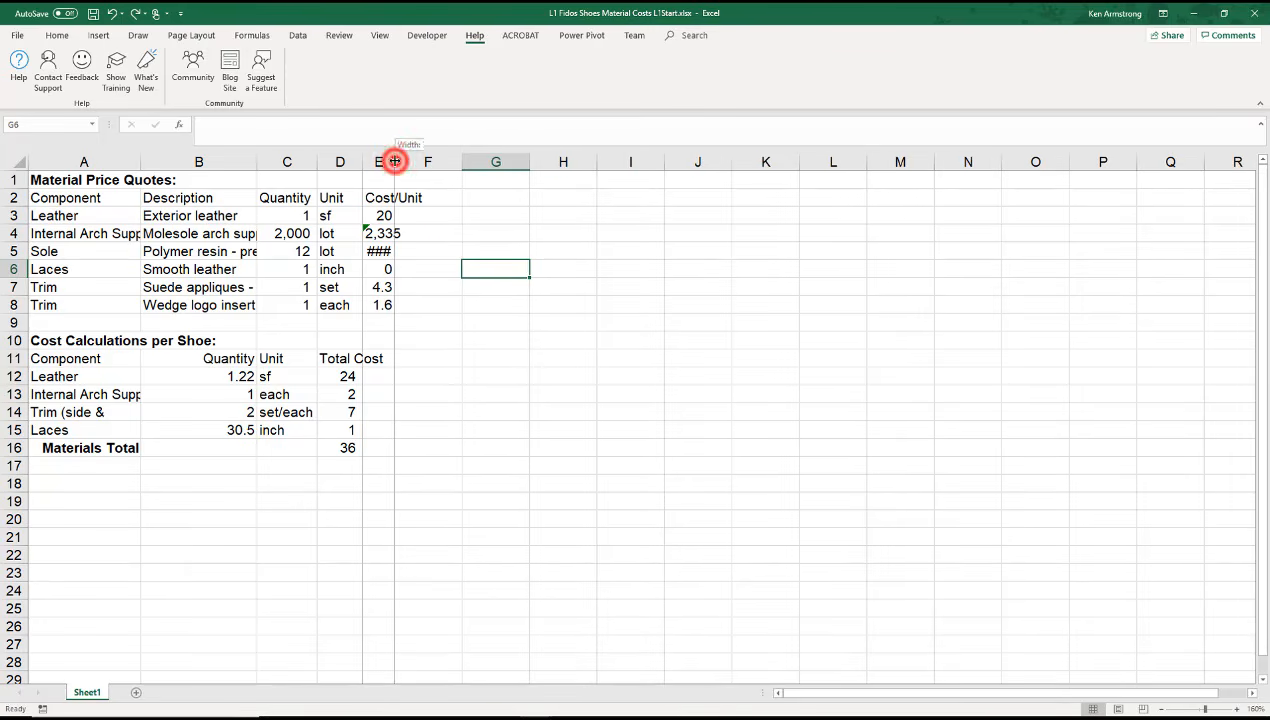
{"action": "double_click", "coordinate": [394, 161]}
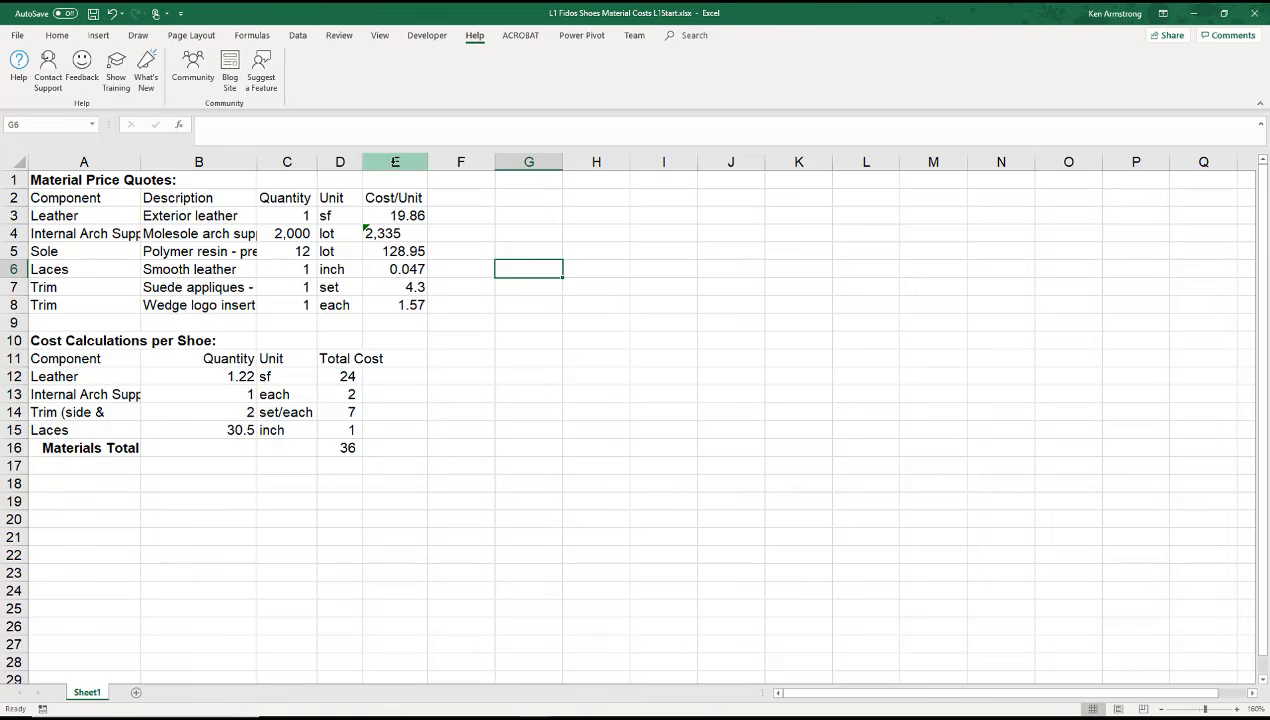
Step: Select the whole sheet and AutoFit all column widths to their contents
{"action": "left_click", "coordinate": [57, 35]}
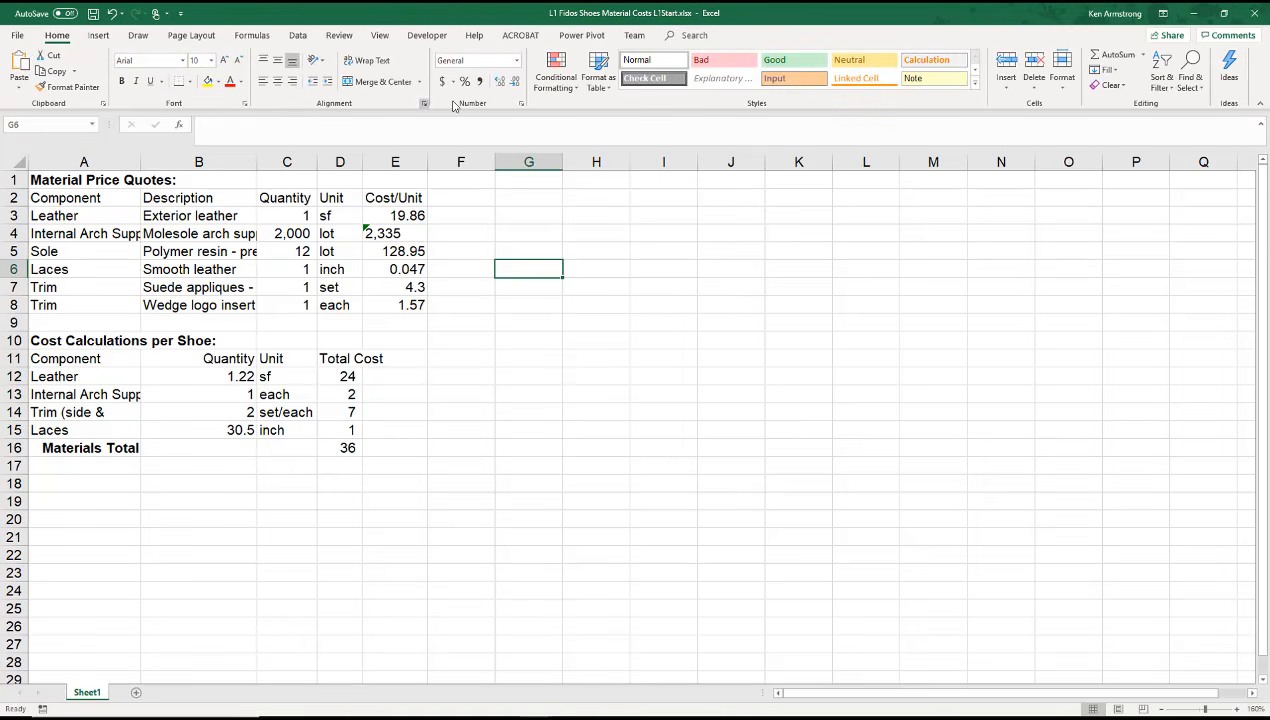
{"action": "left_click", "coordinate": [1044, 102]}
{"action": "left_click", "coordinate": [1062, 88]}
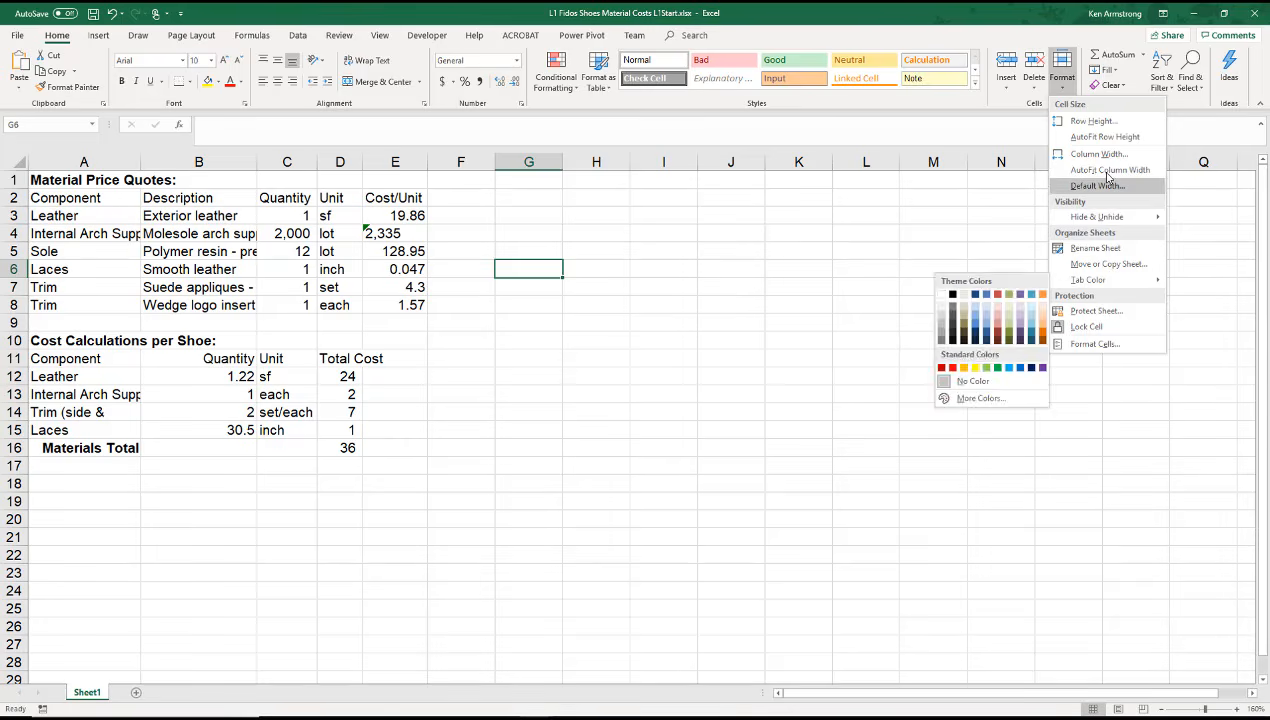
{"action": "left_click", "coordinate": [12, 167]}
{"action": "left_click", "coordinate": [11, 163]}
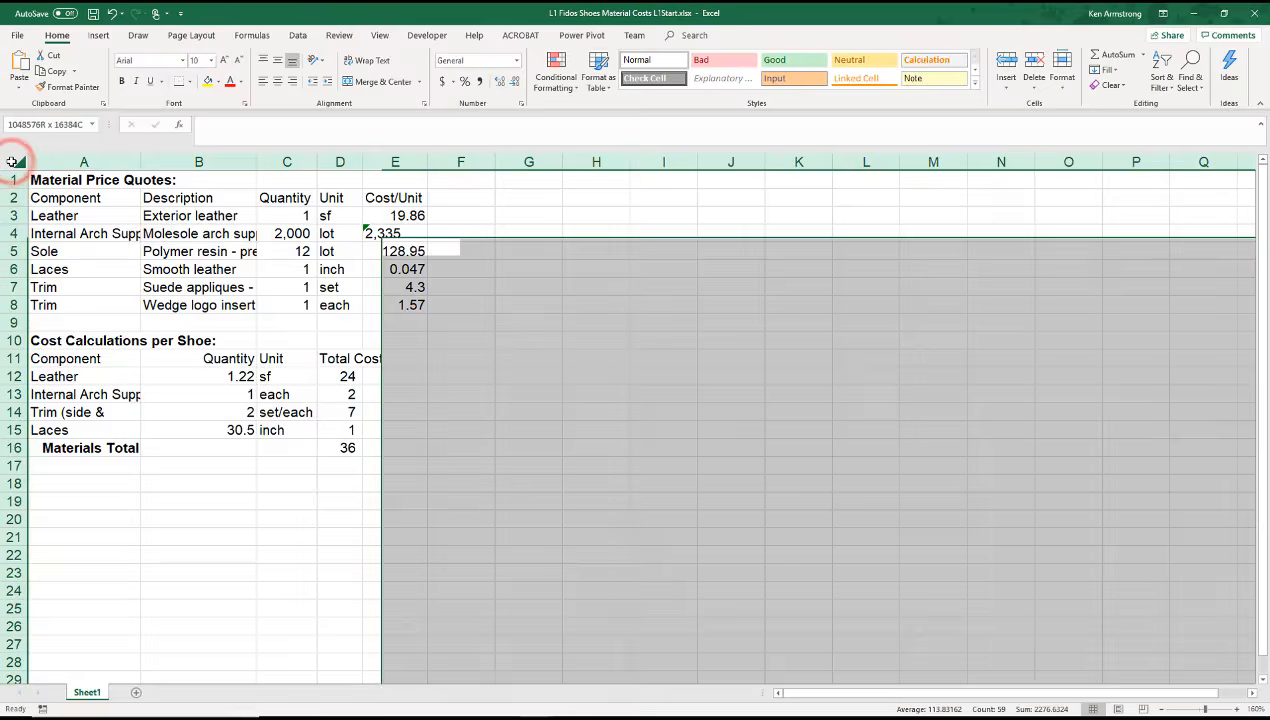
{"action": "double_click", "coordinate": [142, 162]}
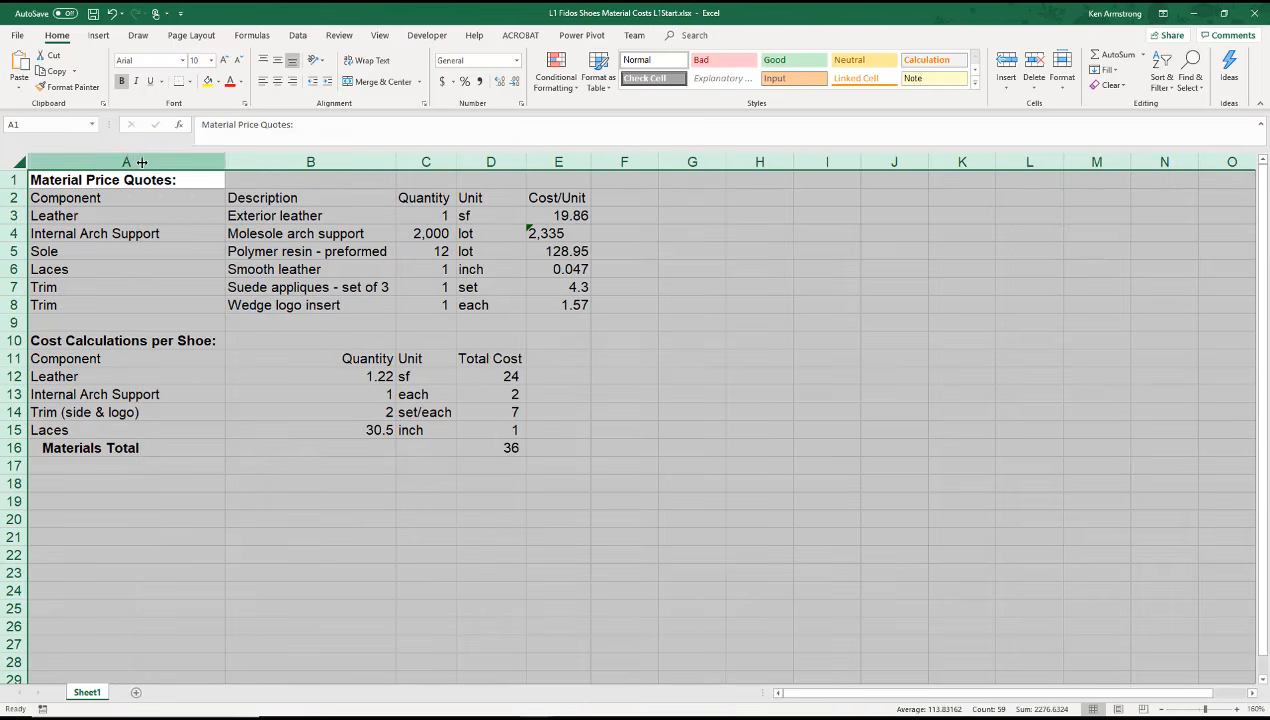
{"action": "left_click", "coordinate": [552, 254]}
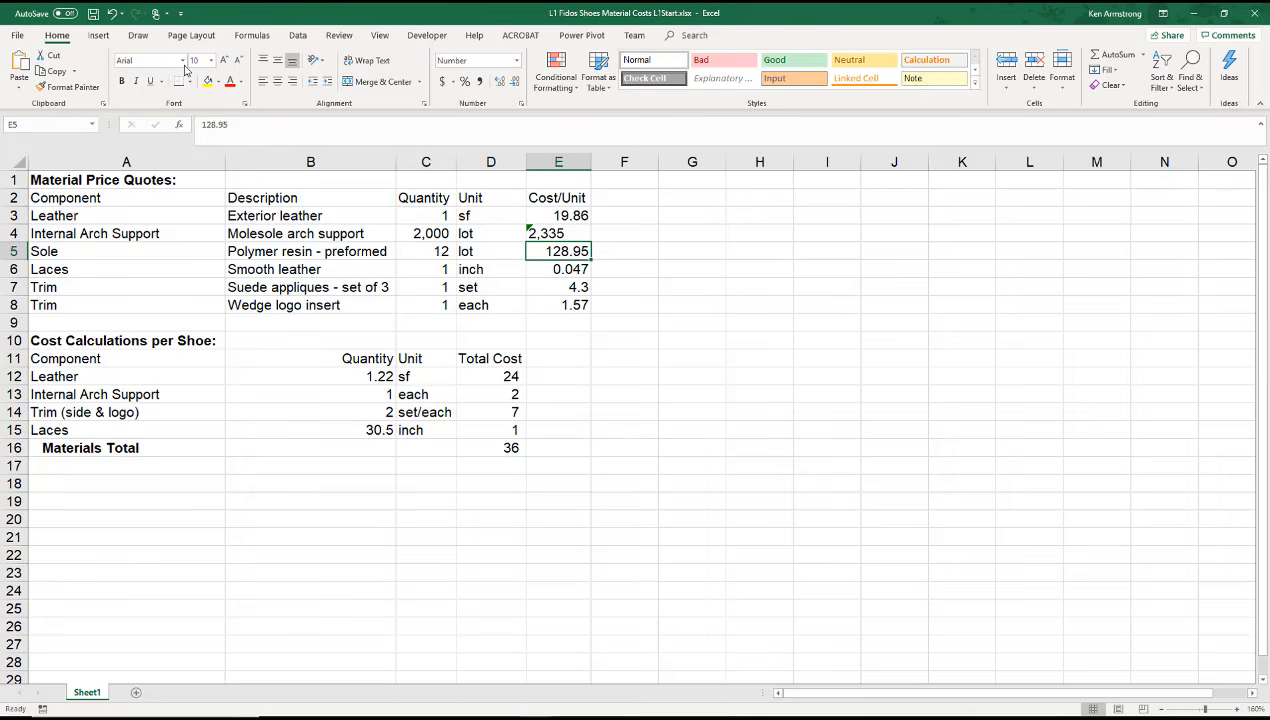
{"action": "left_click", "coordinate": [224, 60]}
{"action": "key", "text": "ctrl+z"}
Step: Inspect the number-stored-as-text error options for cell E4 and open its help topic
{"action": "left_click", "coordinate": [552, 233]}
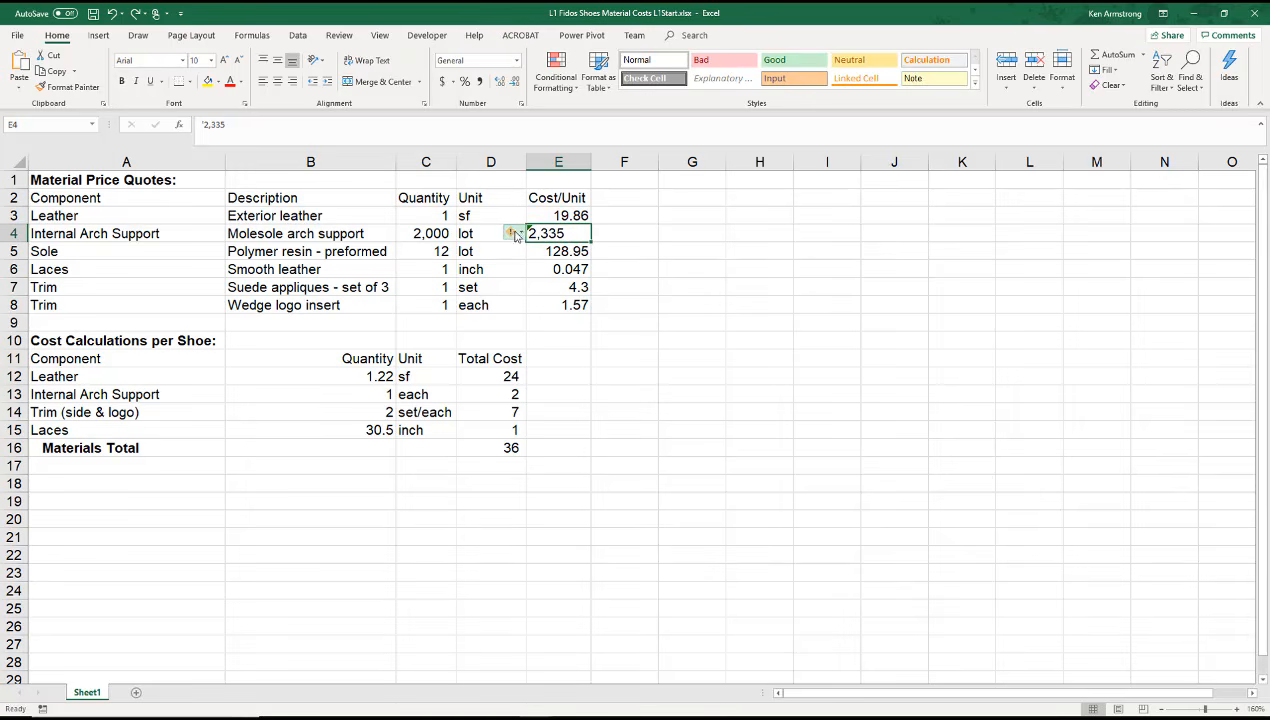
{"action": "mouse_move", "coordinate": [520, 233]}
{"action": "left_click", "coordinate": [550, 250]}
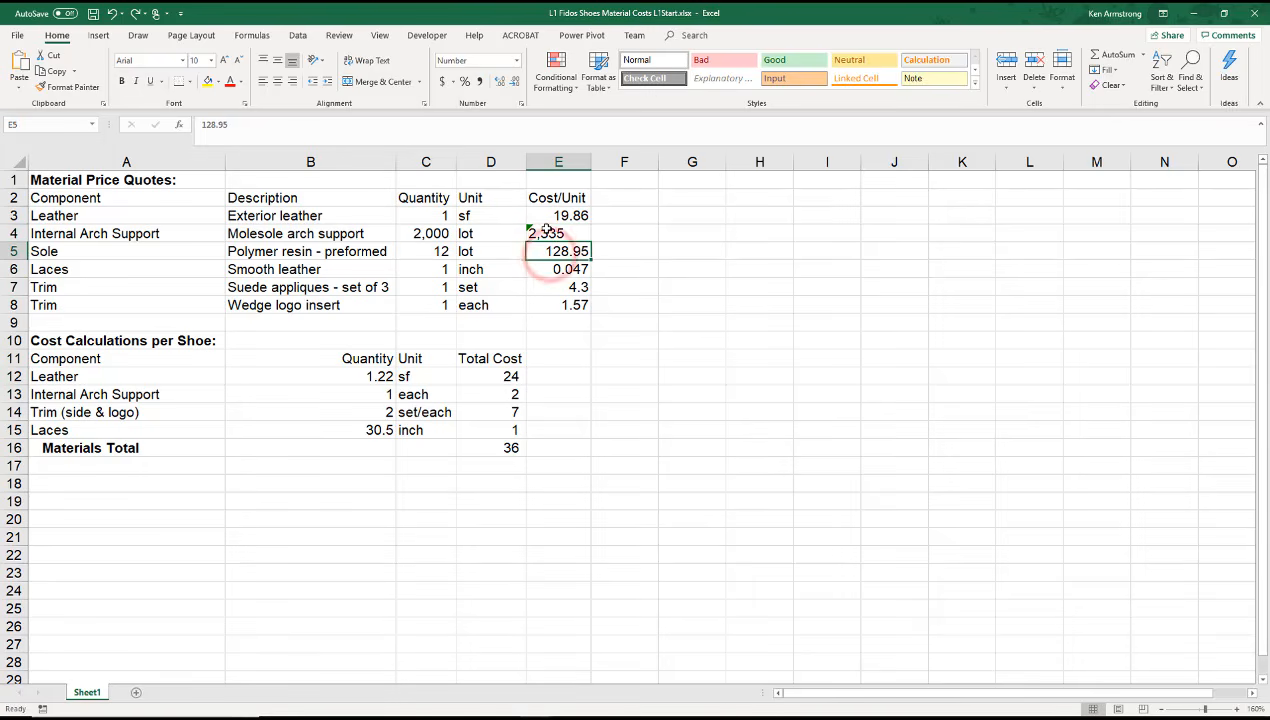
{"action": "left_click", "coordinate": [546, 232]}
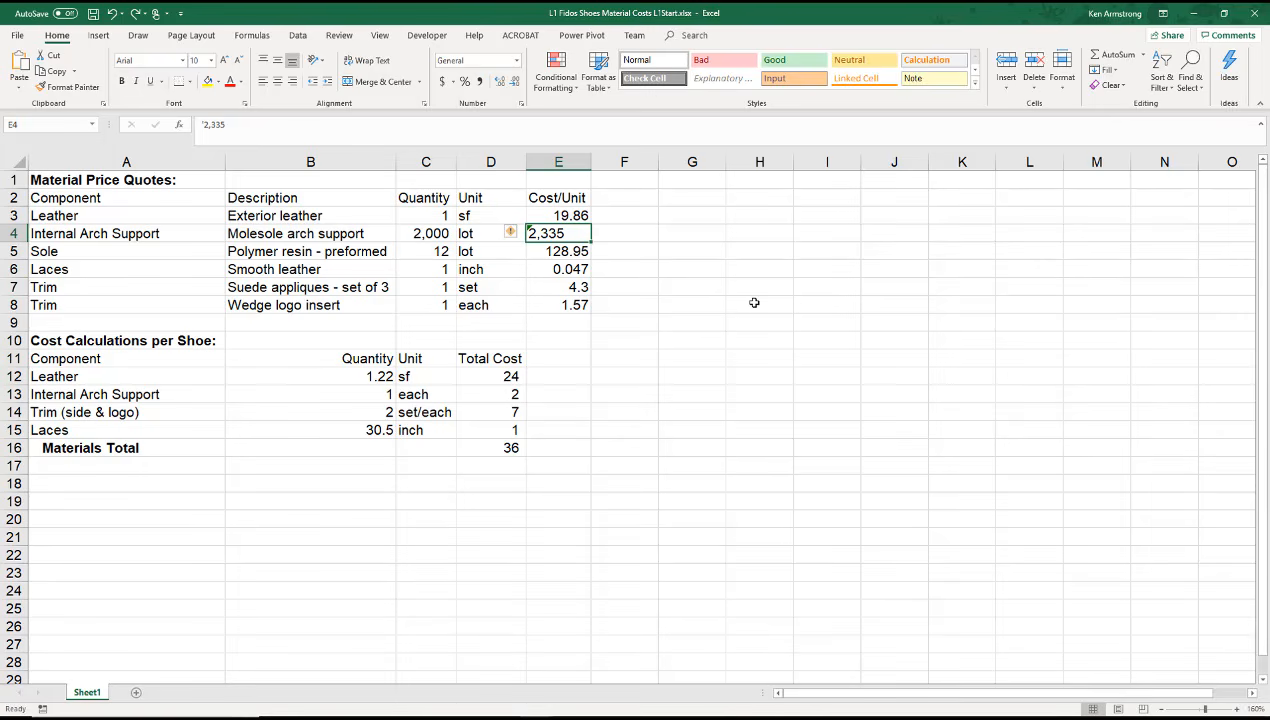
{"action": "left_click", "coordinate": [519, 235]}
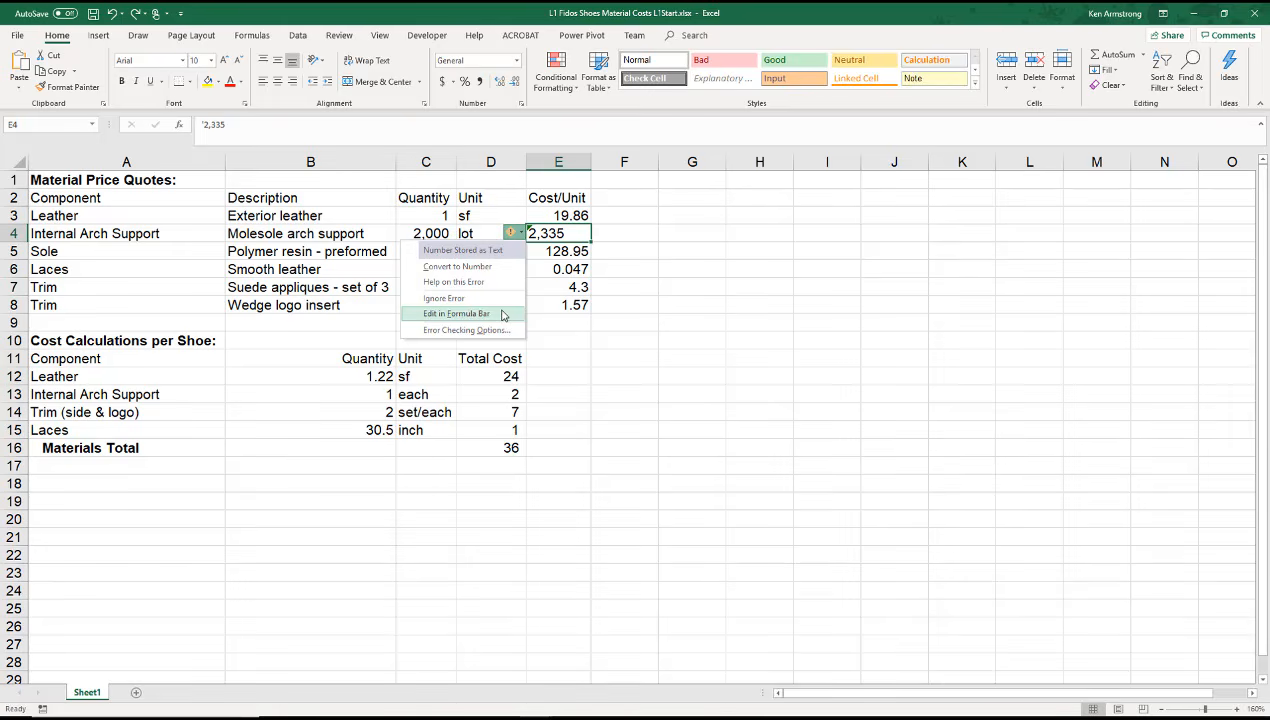
{"action": "left_click", "coordinate": [478, 282]}
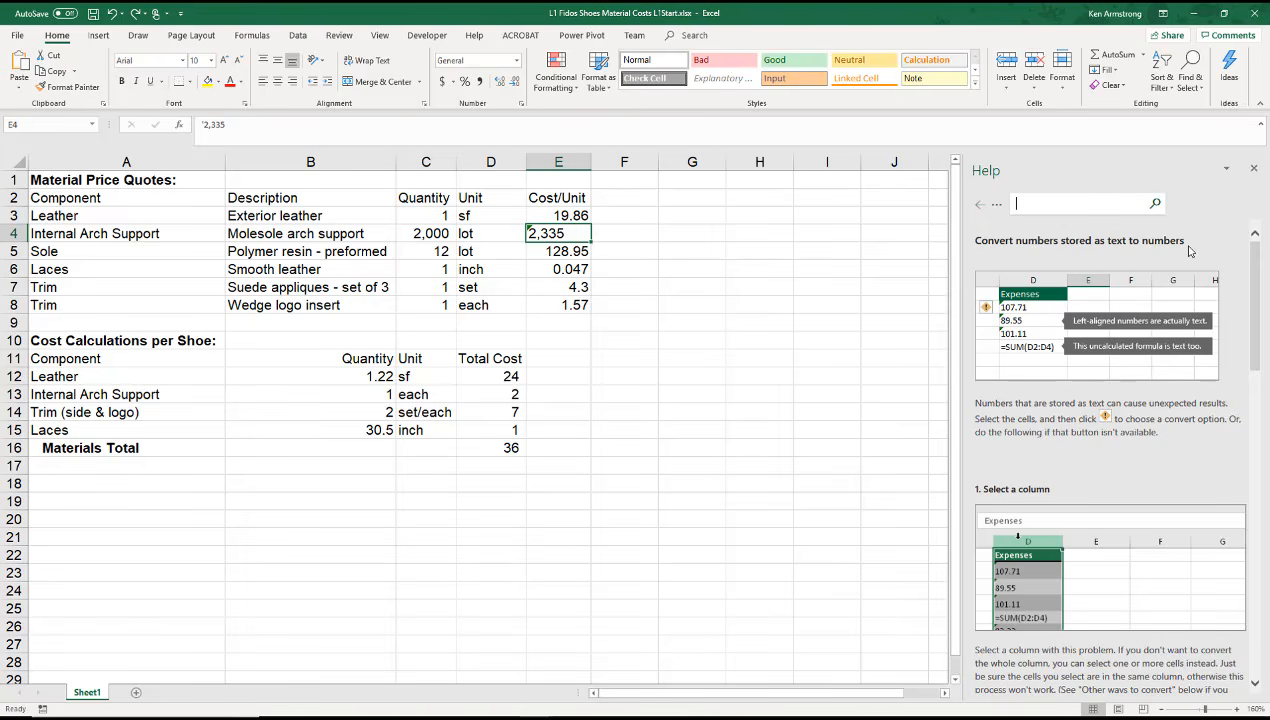
{"action": "left_click", "coordinate": [474, 36]}
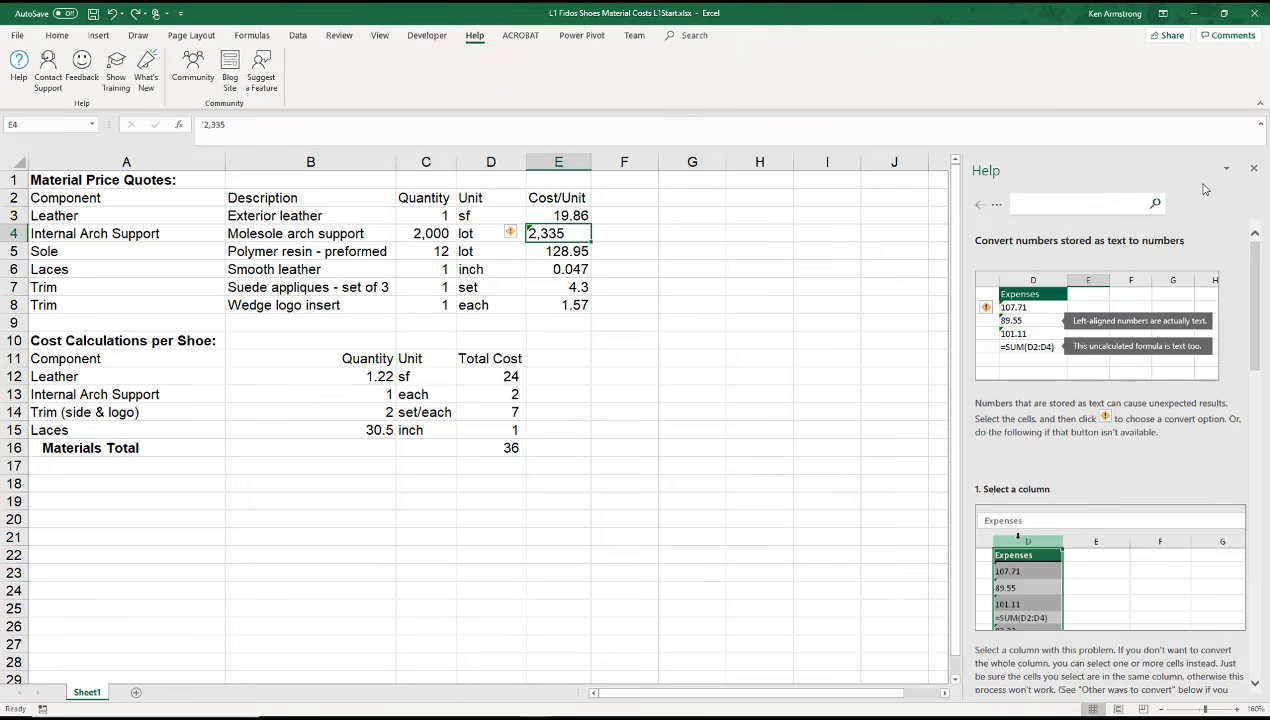
{"action": "left_click", "coordinate": [1253, 168]}
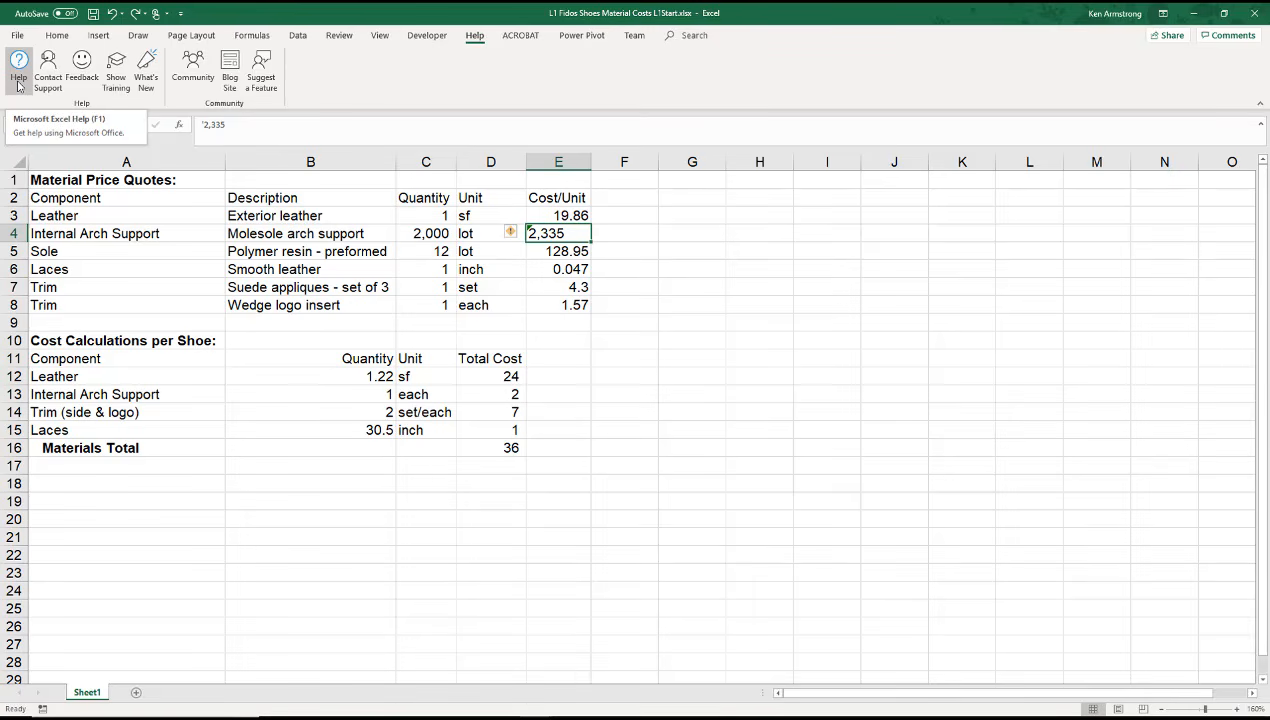
{"action": "left_click", "coordinate": [519, 233]}
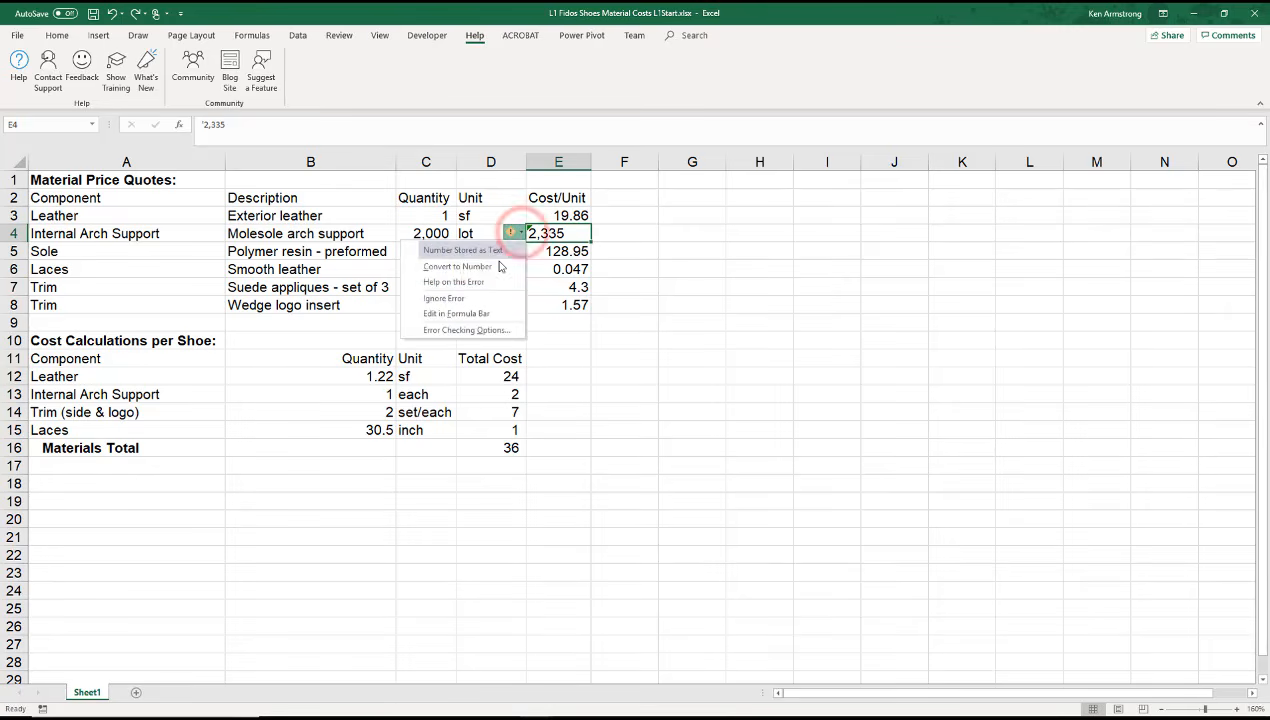
{"action": "left_click", "coordinate": [482, 315]}
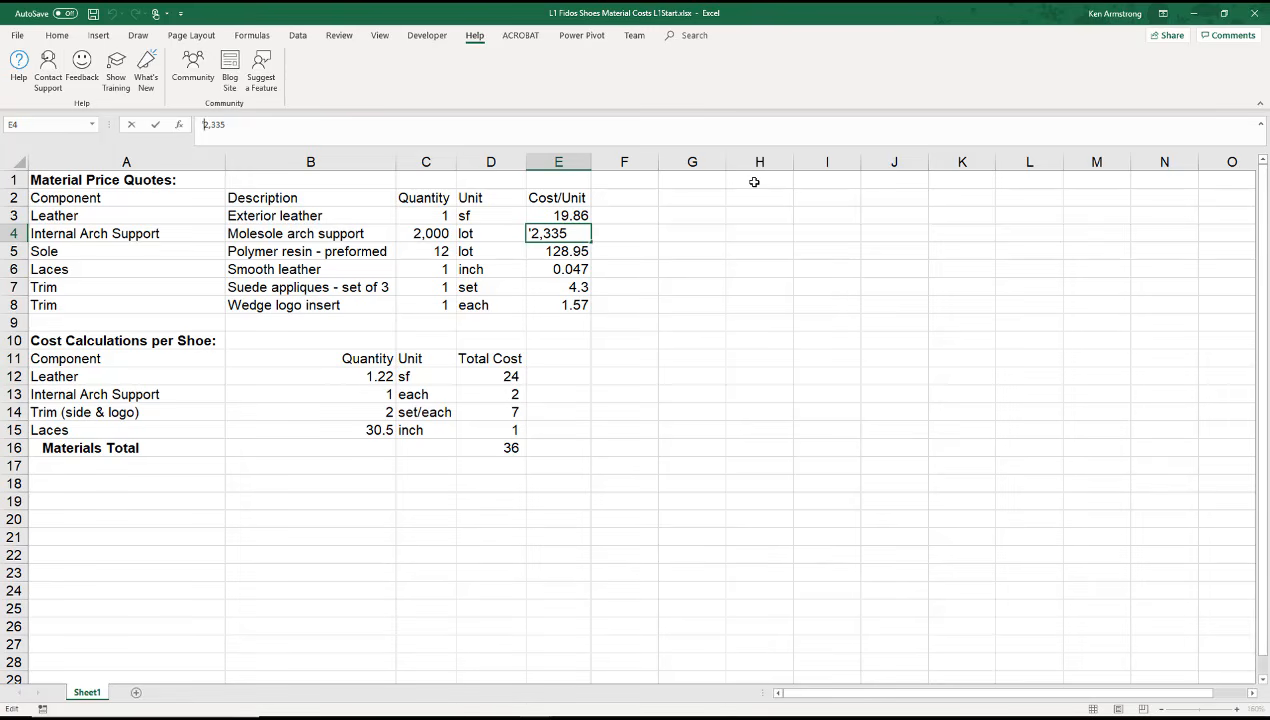
Step: Enter 00123 in cell H1 as a test, then clear the cell
{"action": "left_click", "coordinate": [754, 182]}
{"action": "type", "text": "00123"}
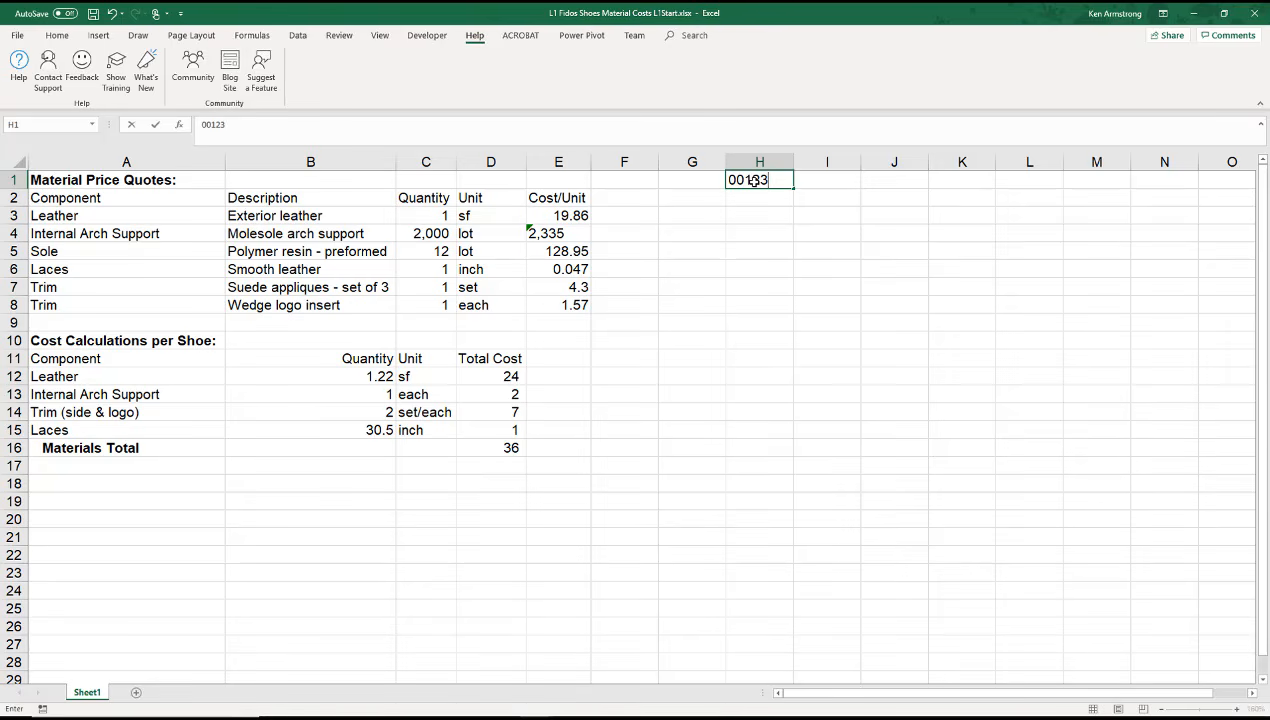
{"action": "key", "text": "Return"}
{"action": "left_click", "coordinate": [754, 181]}
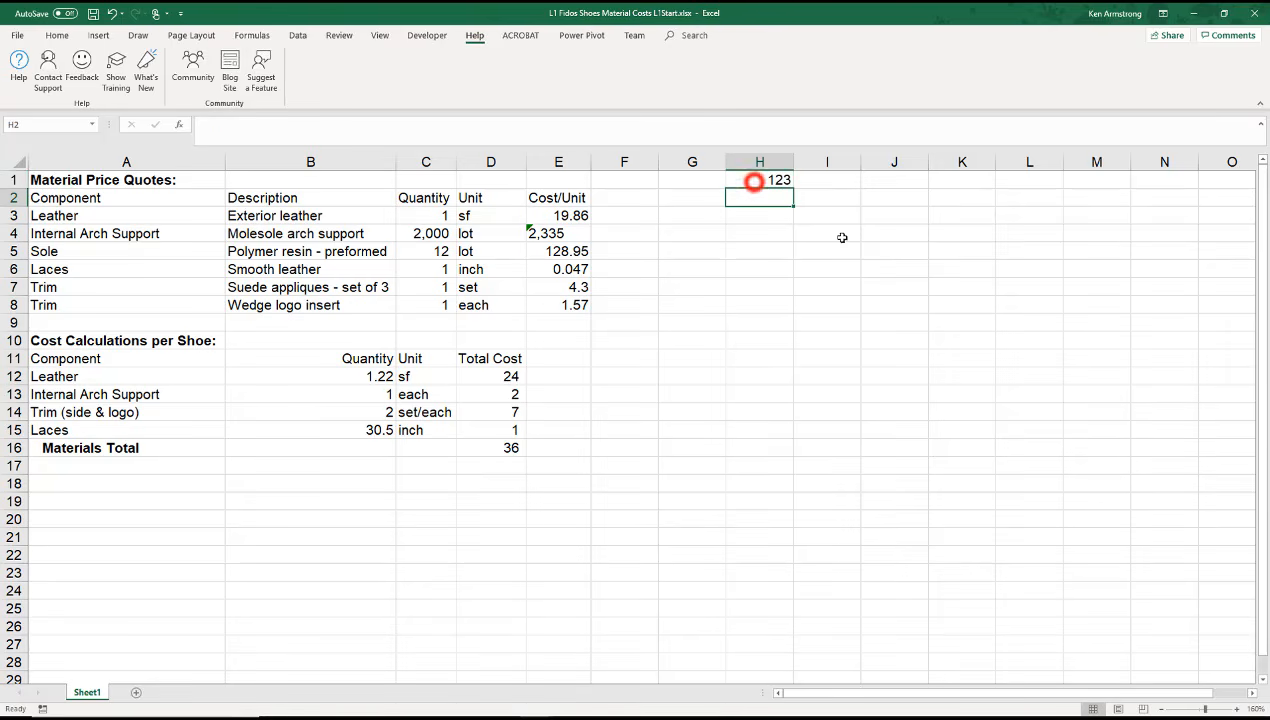
{"action": "left_click", "coordinate": [224, 124]}
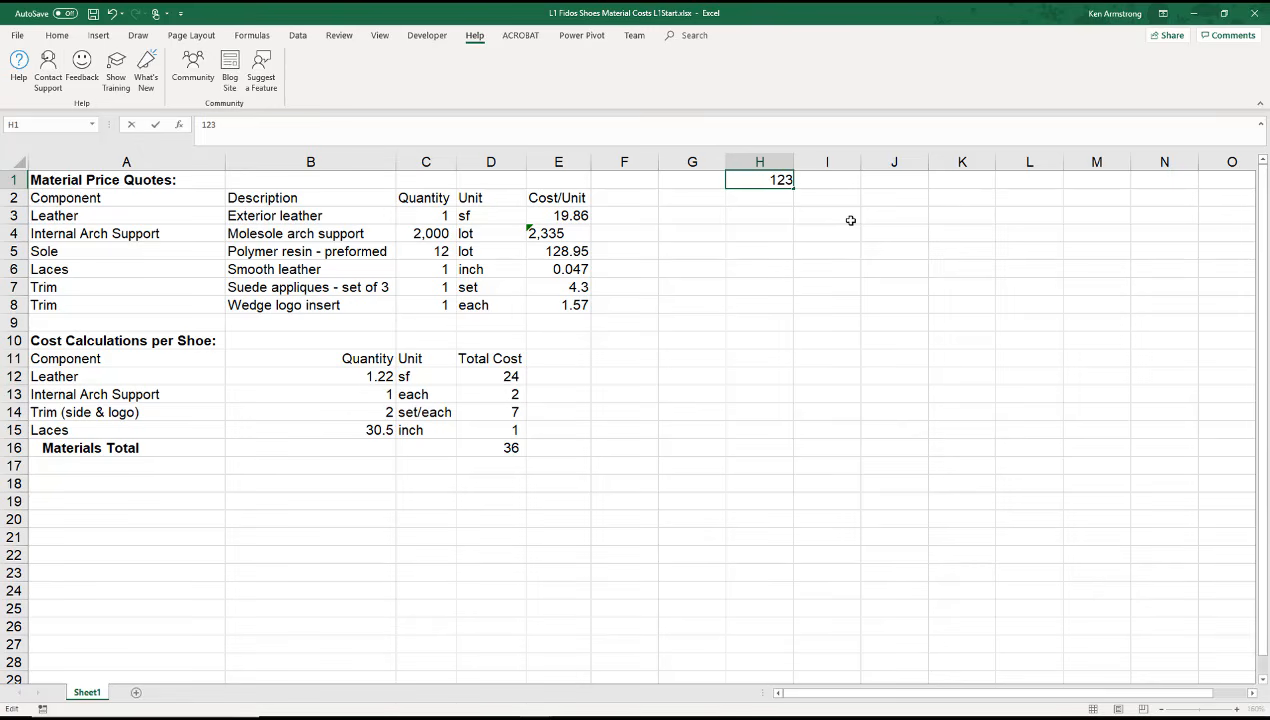
{"action": "left_click", "coordinate": [768, 210]}
{"action": "left_click", "coordinate": [762, 179]}
{"action": "key", "text": "Delete"}
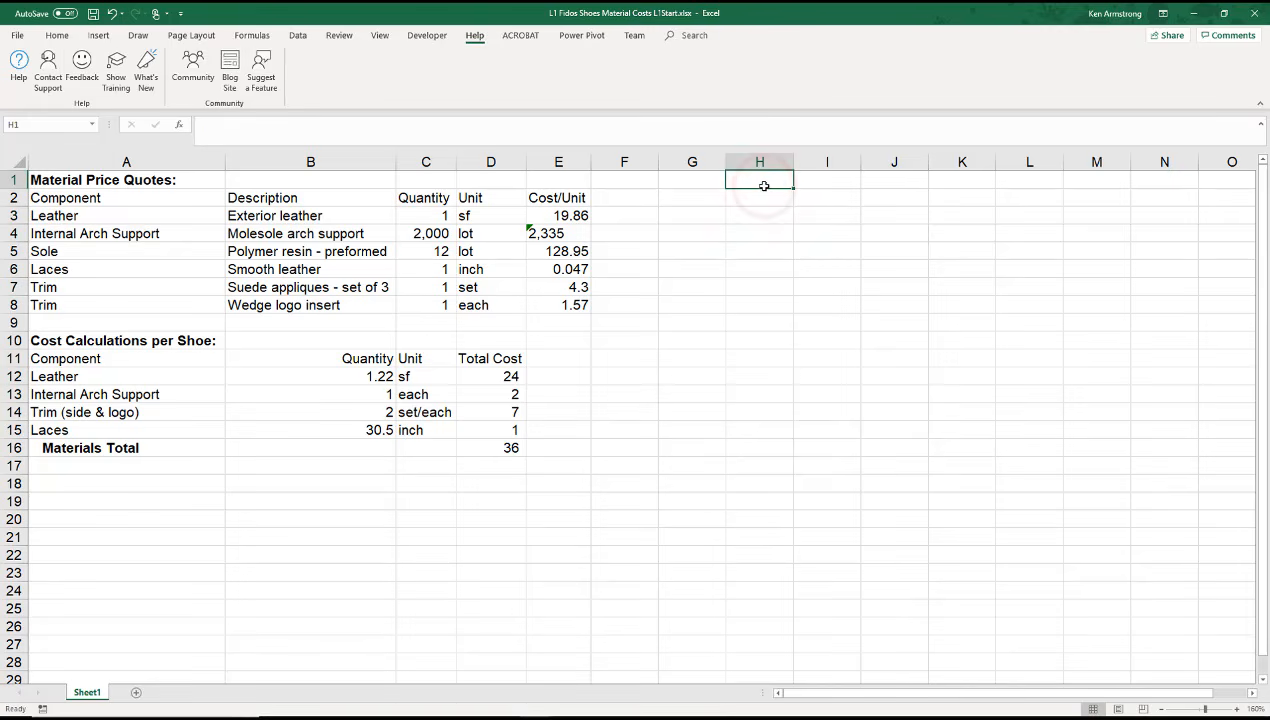
Step: Replace cell E4's apostrophe-prefixed text entry with the formula =sum(2,335)
{"action": "left_click", "coordinate": [566, 233]}
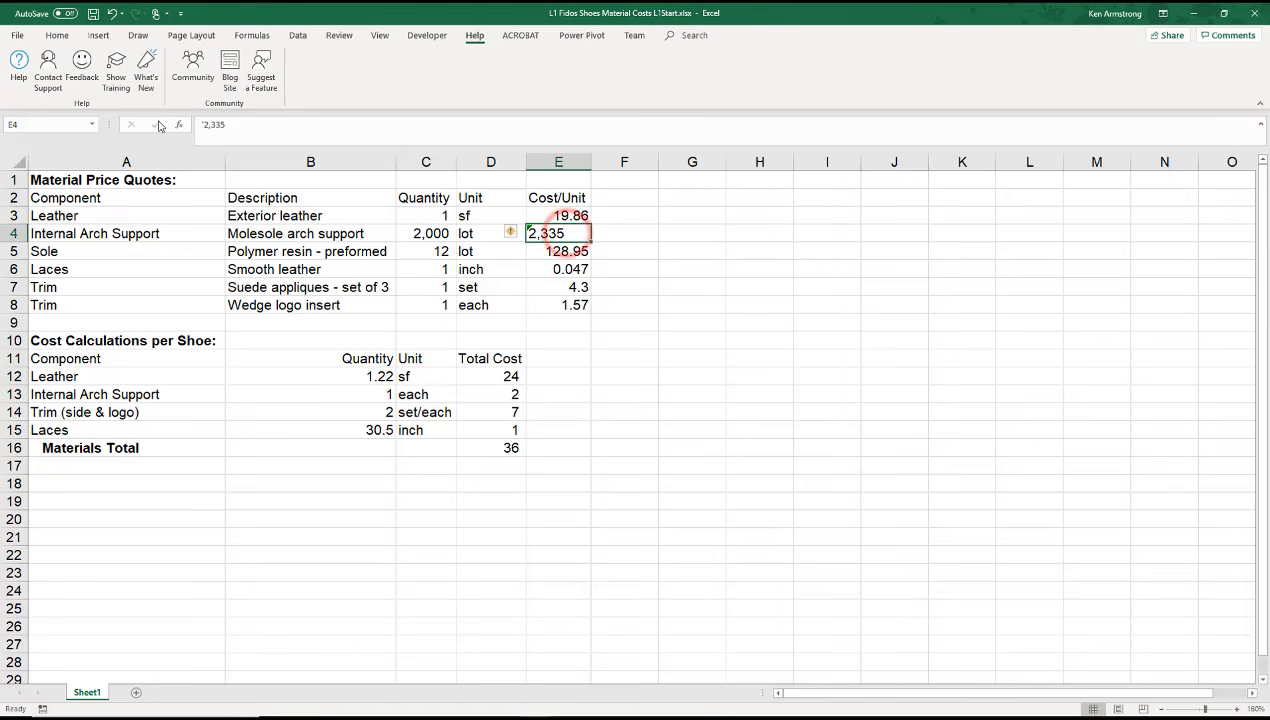
{"action": "left_click", "coordinate": [203, 125]}
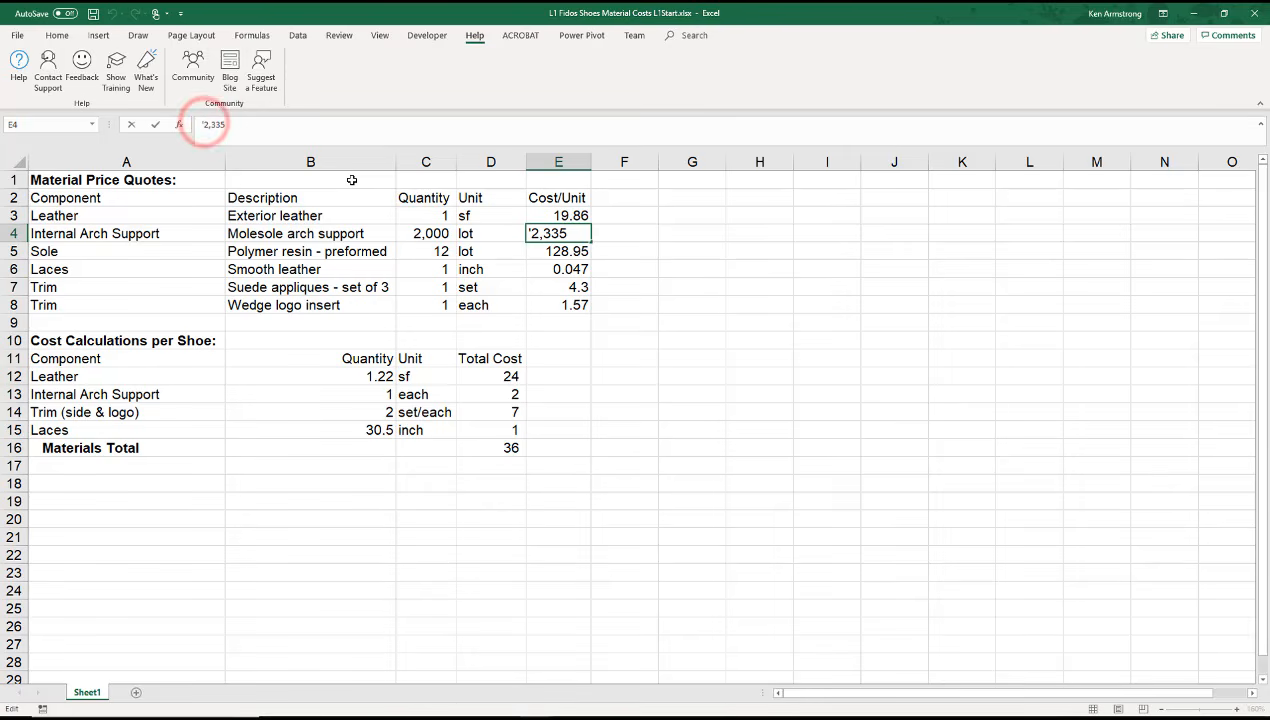
{"action": "key", "text": "BackSpace"}
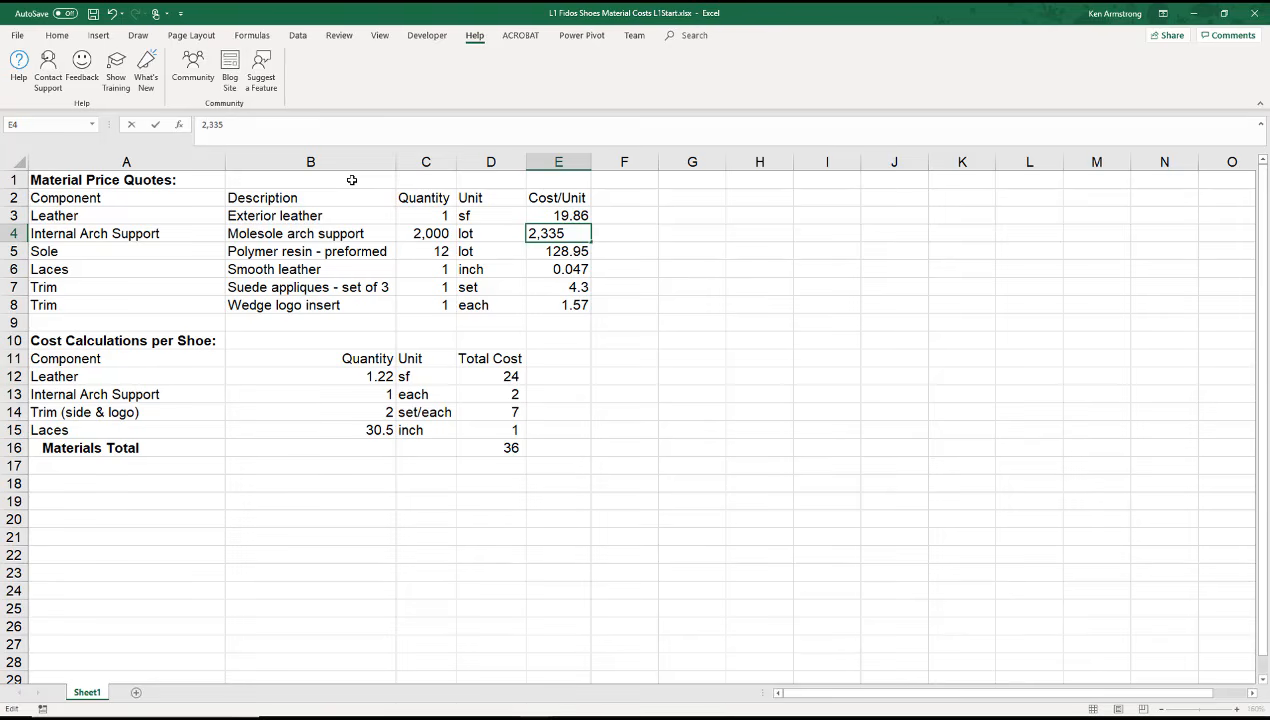
{"action": "type", "text": "sum("}
{"action": "key", "text": "End"}
{"action": "left_click", "coordinate": [258, 124]}
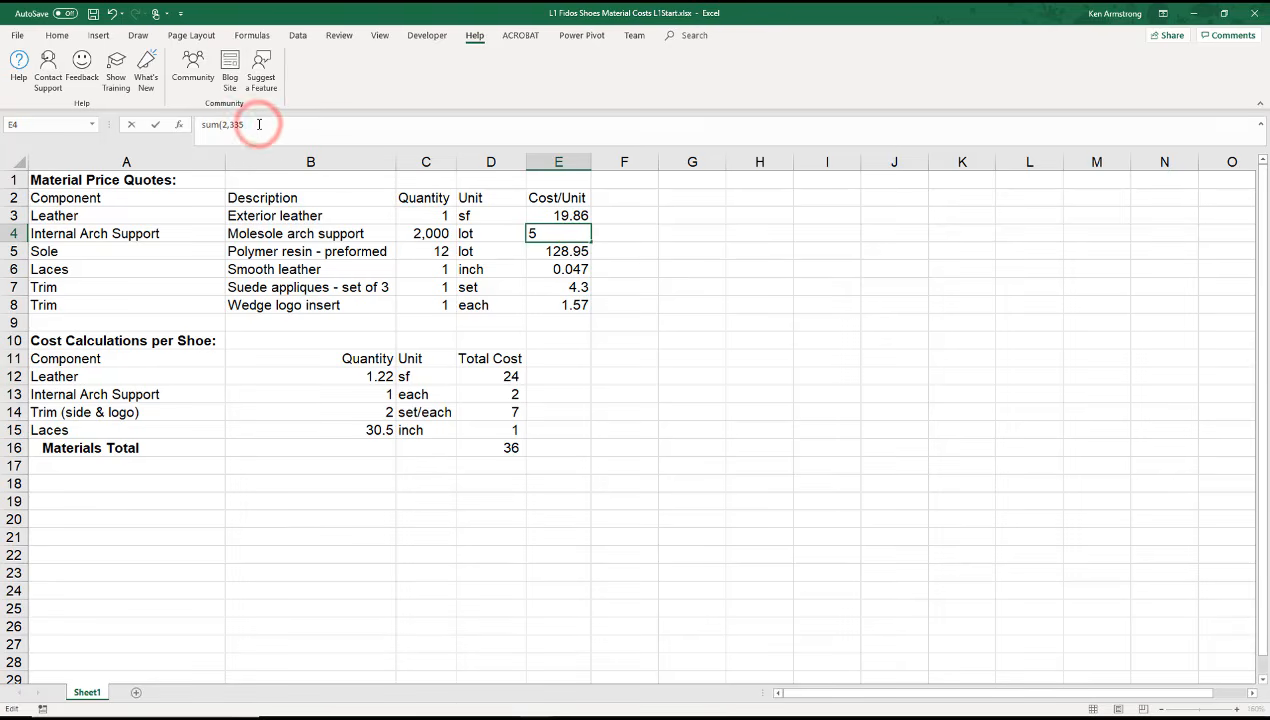
{"action": "type", "text": ")"}
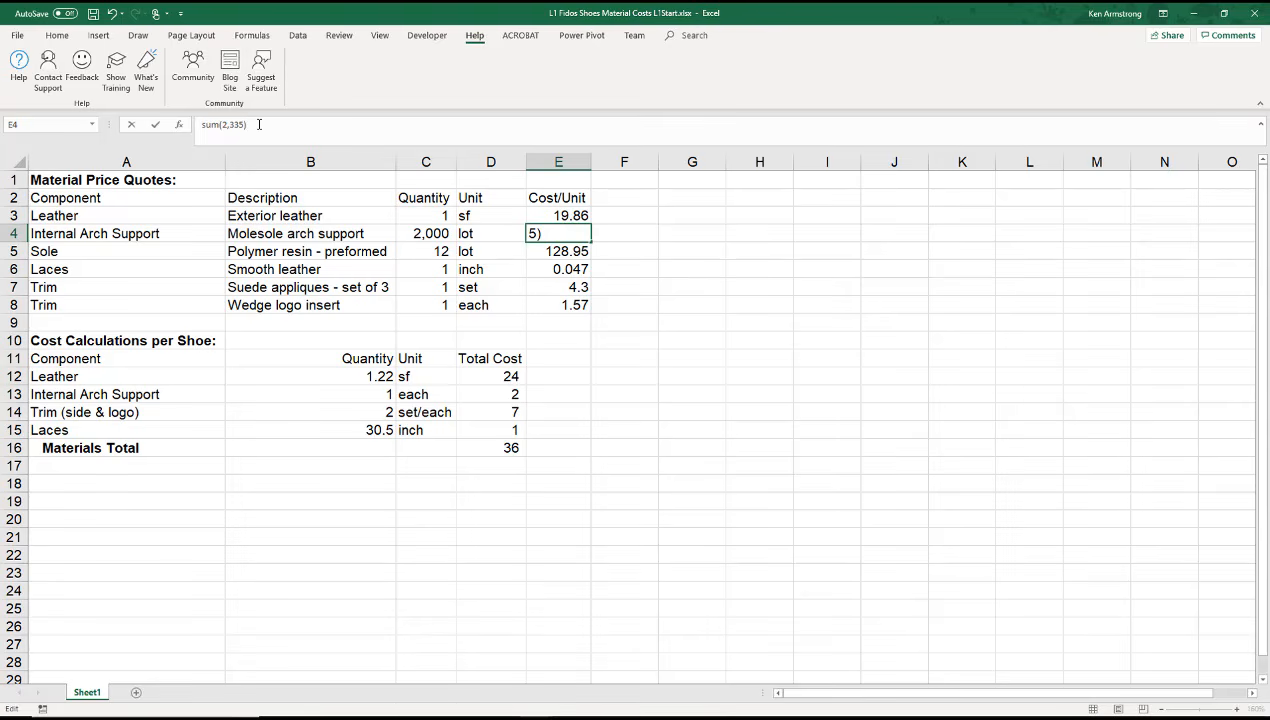
{"action": "key", "text": "Home"}
{"action": "type", "text": "="}
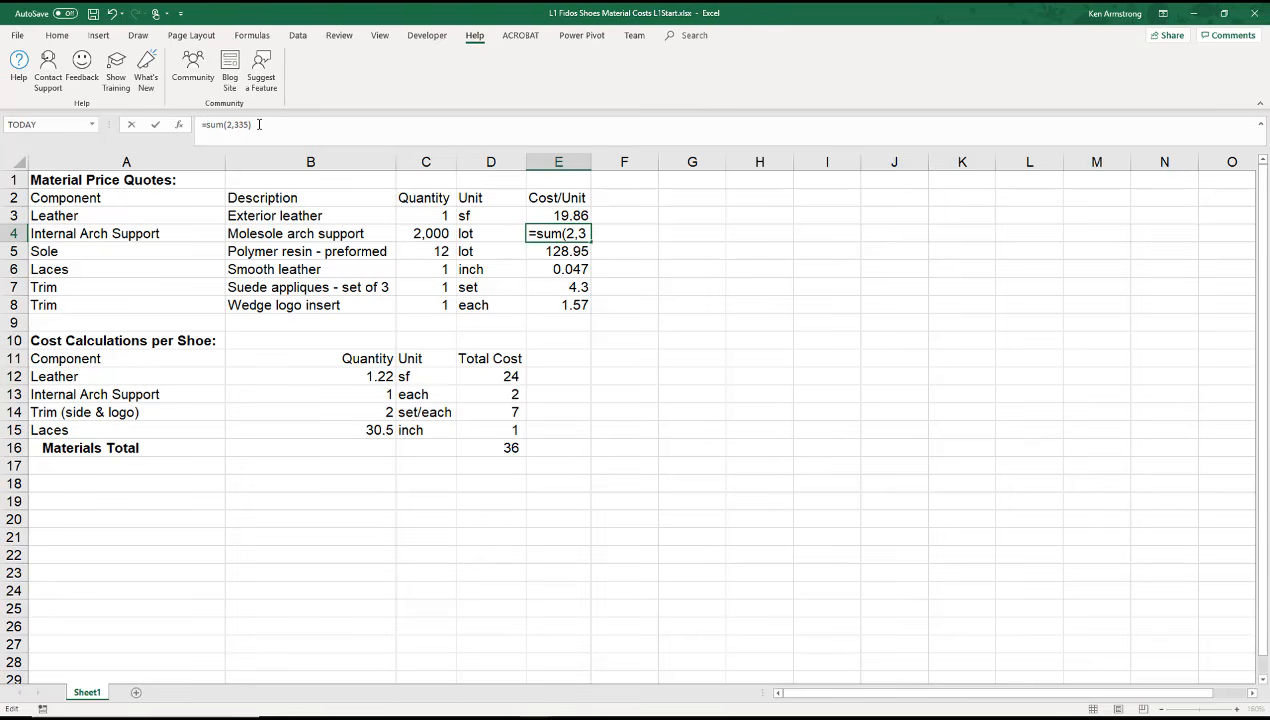
{"action": "key", "text": "Return"}
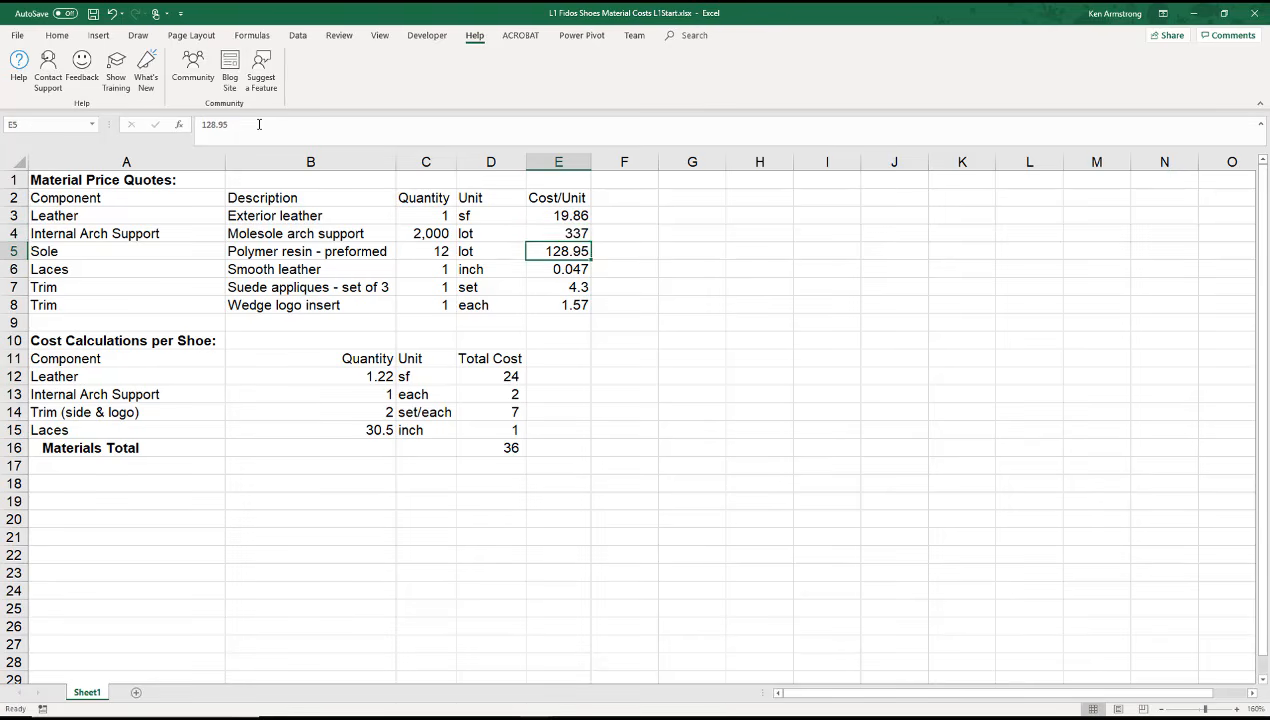
Step: Replace cell E4's SUM formula with the plain number 2,335 by removing the function wrapper
{"action": "key", "text": "Up"}
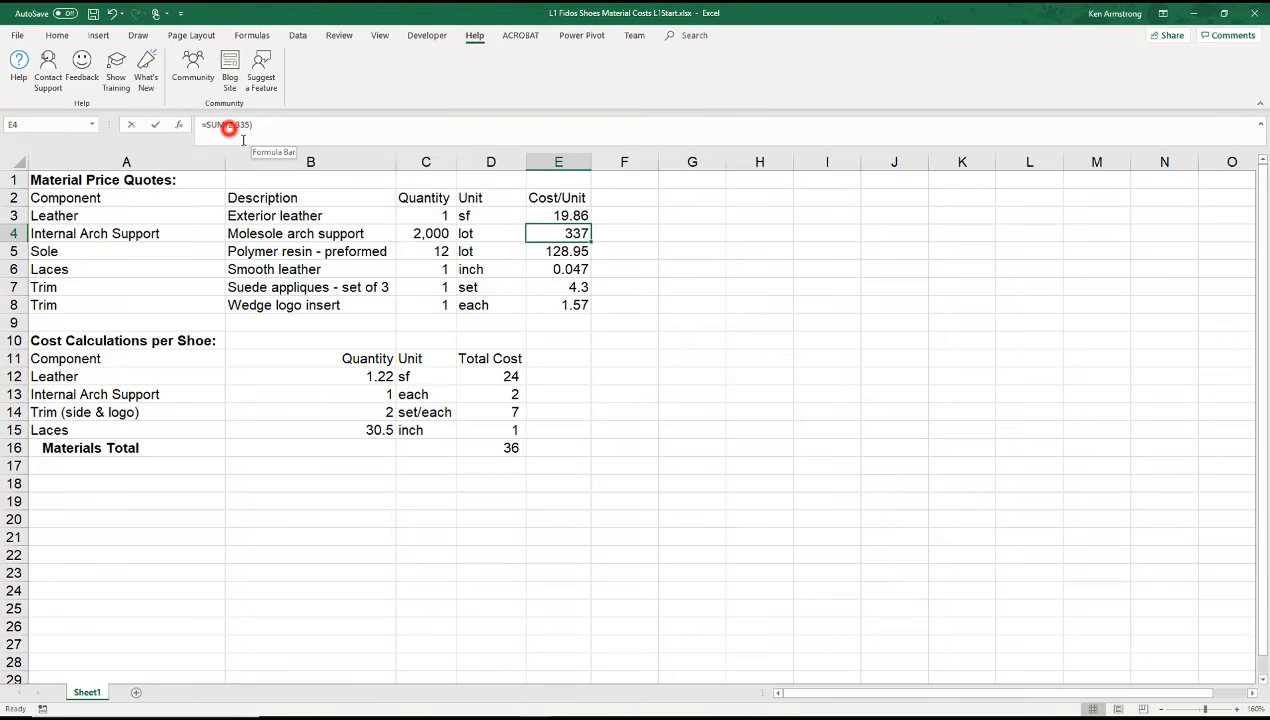
{"action": "left_click", "coordinate": [229, 127]}
{"action": "key", "text": "BackSpace"}
{"action": "key", "text": "BackSpace"}
{"action": "key", "text": "BackSpace"}
{"action": "key", "text": "BackSpace"}
{"action": "key", "text": "BackSpace"}
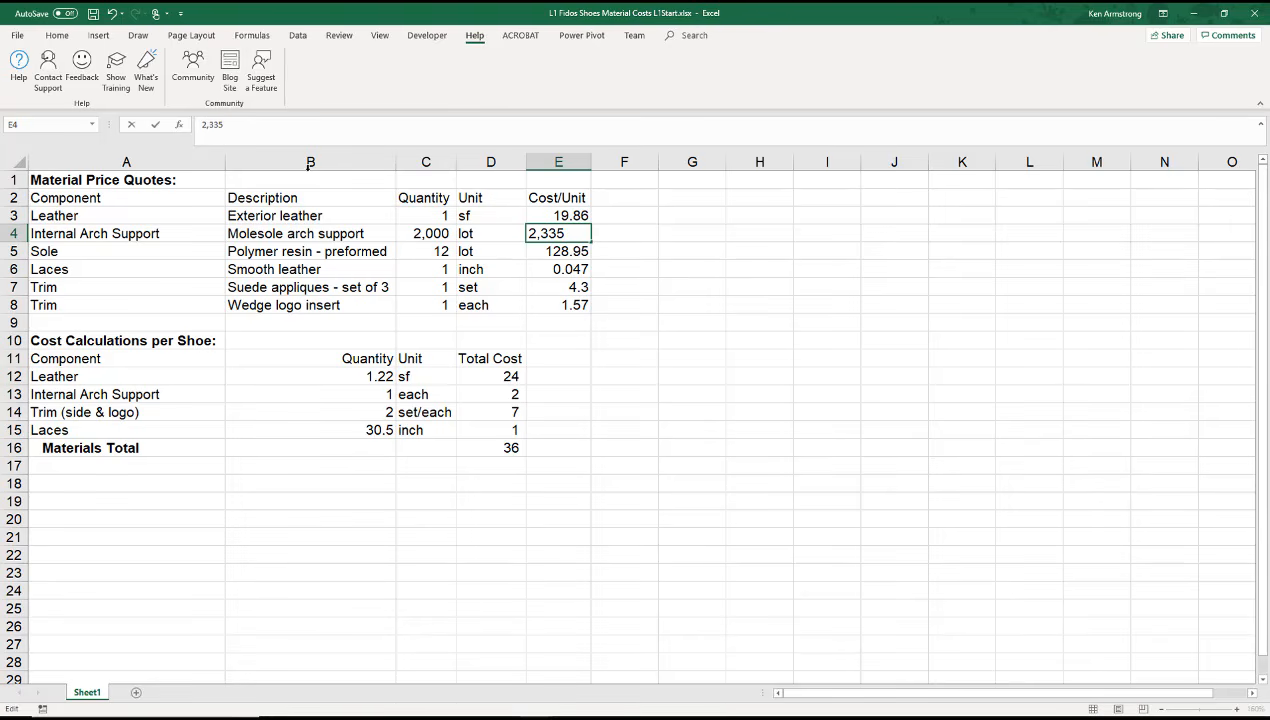
{"action": "key", "text": "BackSpace"}
{"action": "key", "text": "Return"}
{"action": "key", "text": "Up"}
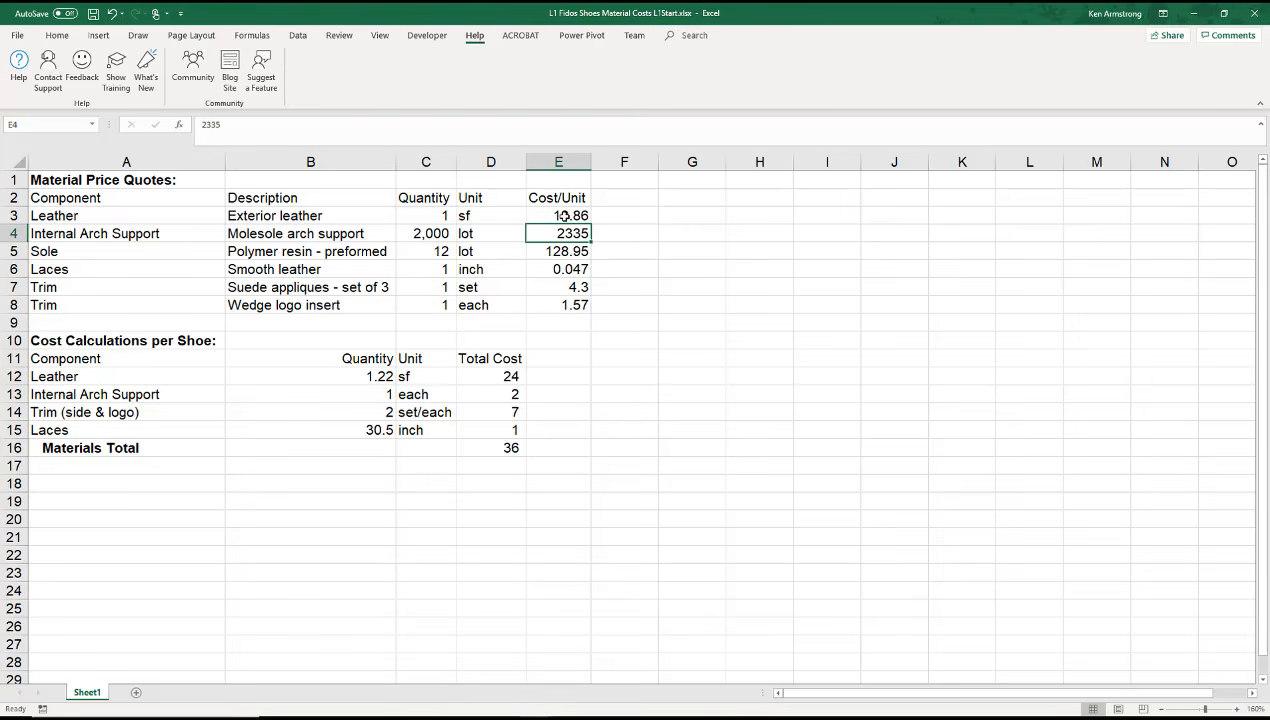
Step: Apply the US dollar Accounting format to the Cost/Unit cells E3:E8
{"action": "left_click_drag", "start_coordinate": [565, 216], "coordinate": [566, 305]}
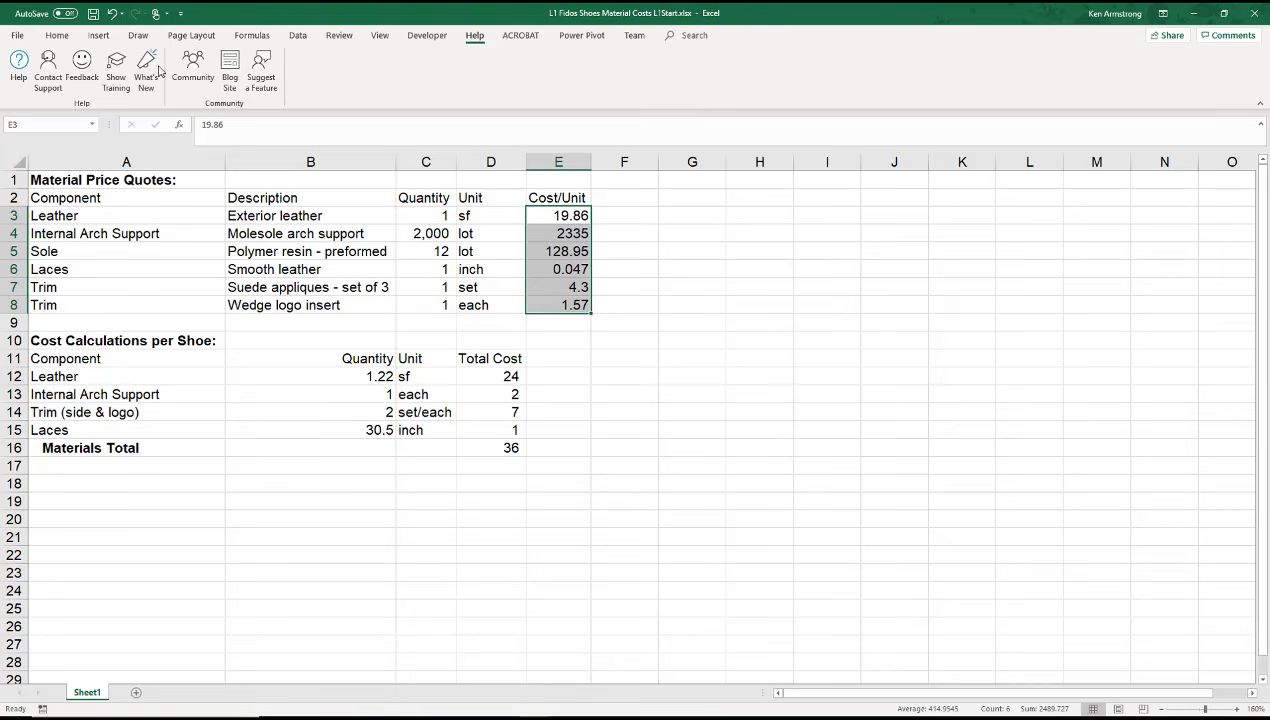
{"action": "left_click", "coordinate": [55, 36]}
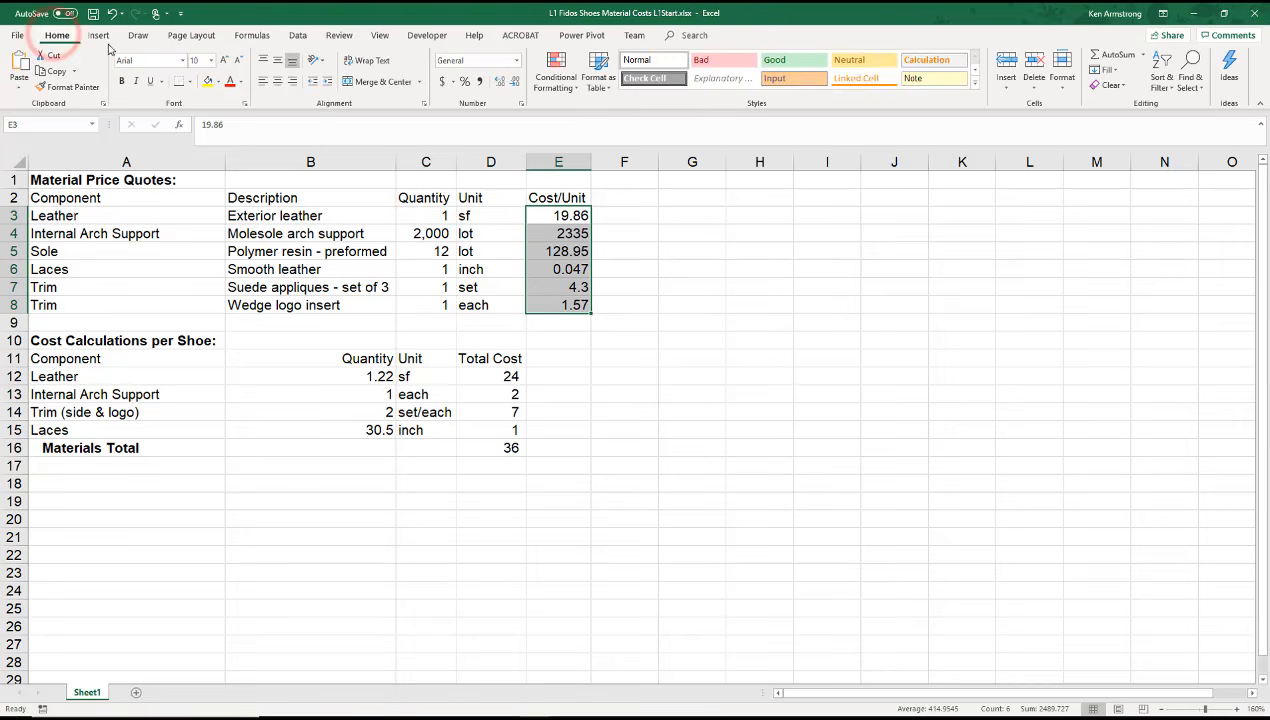
{"action": "left_click", "coordinate": [455, 82]}
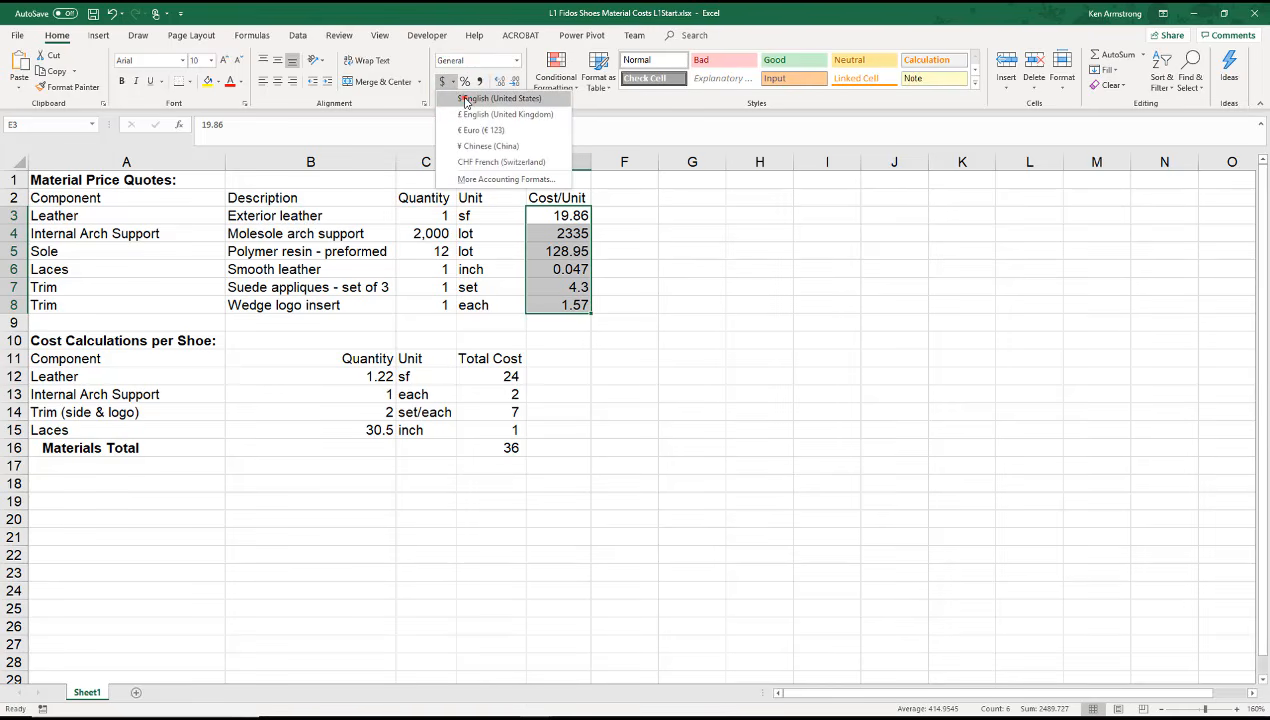
{"action": "left_click", "coordinate": [465, 100]}
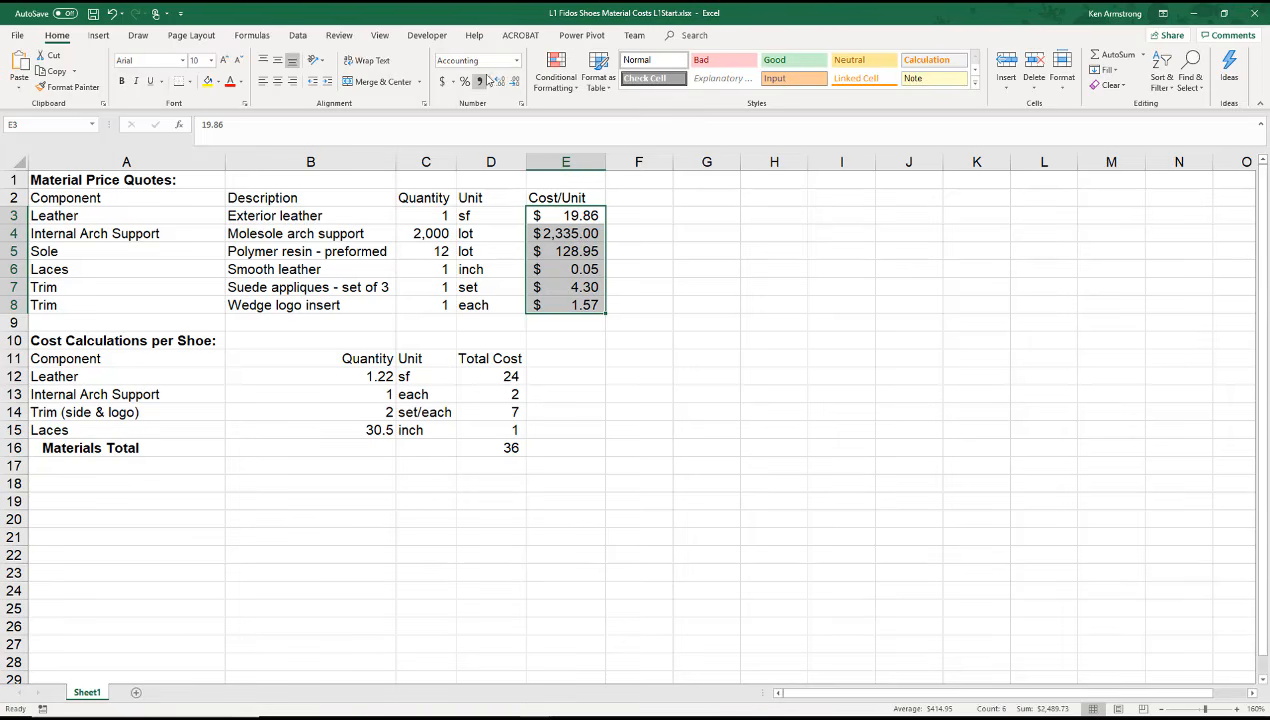
Step: Change the Accounting format of E3:E8 to show no currency symbol, keeping 2 decimal places
{"action": "left_click", "coordinate": [518, 62]}
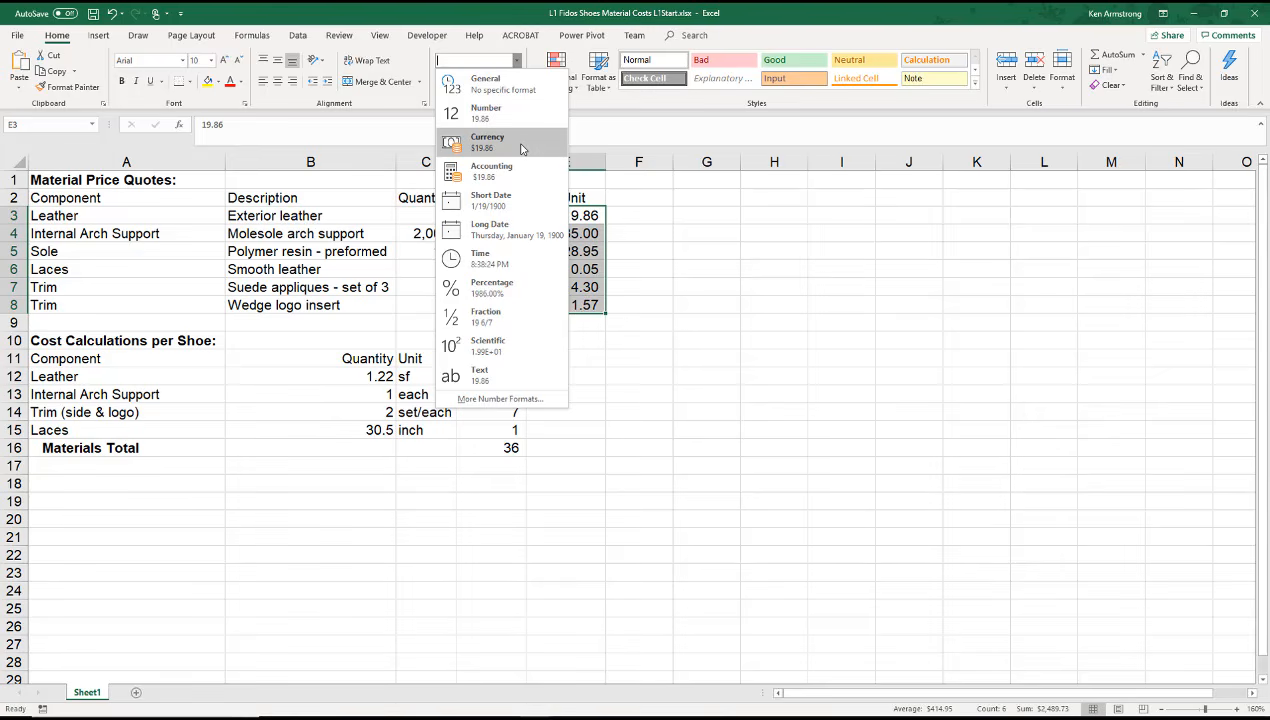
{"action": "left_click", "coordinate": [594, 215]}
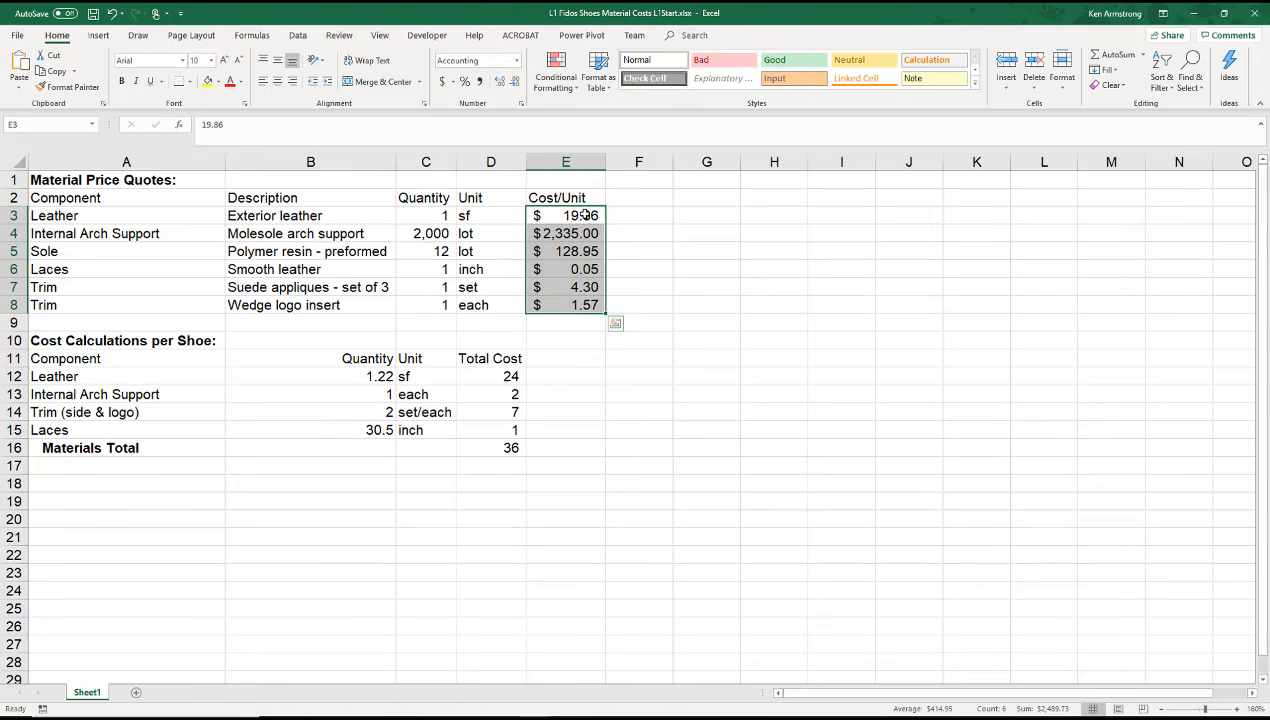
{"action": "right_click", "coordinate": [585, 215]}
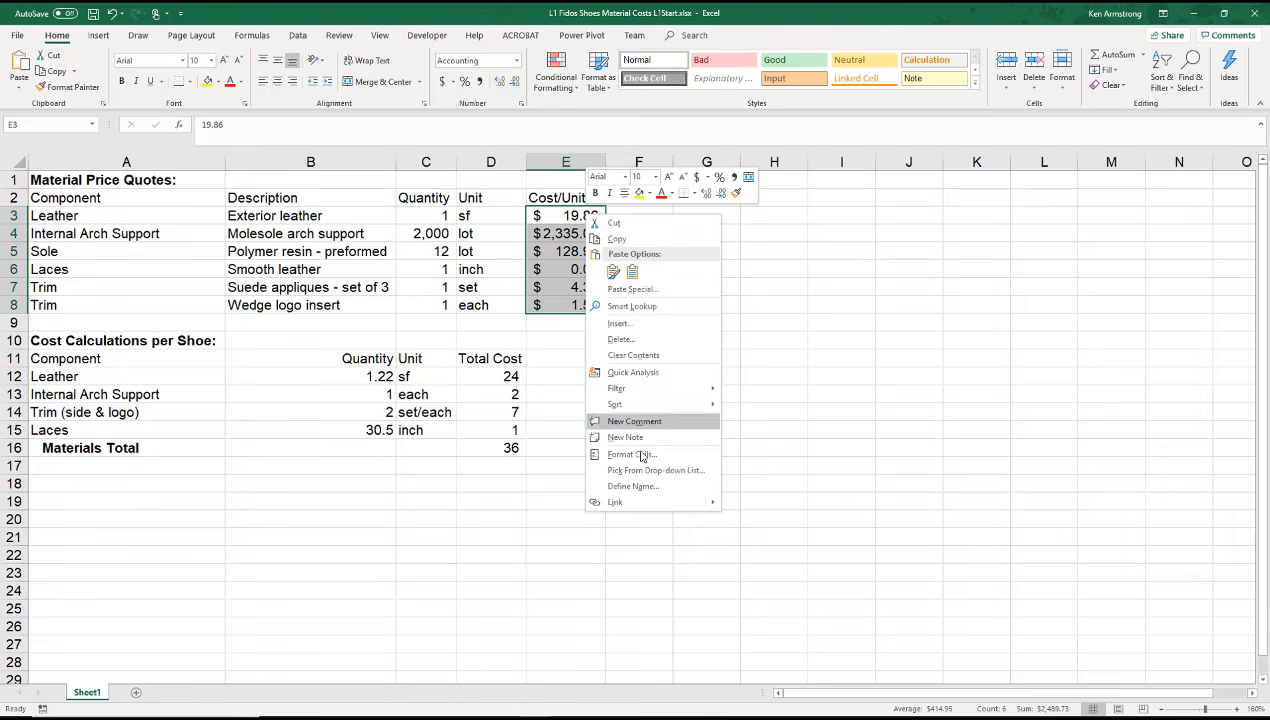
{"action": "left_click", "coordinate": [642, 455]}
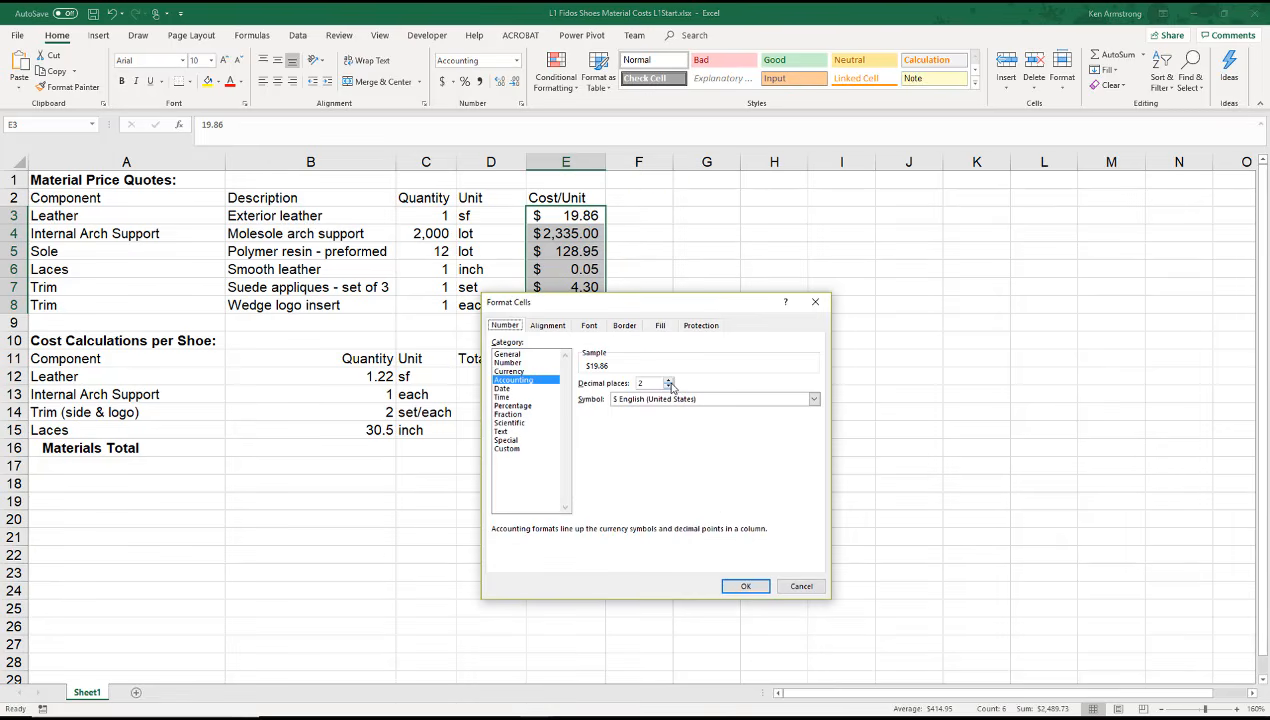
{"action": "left_click", "coordinate": [815, 399]}
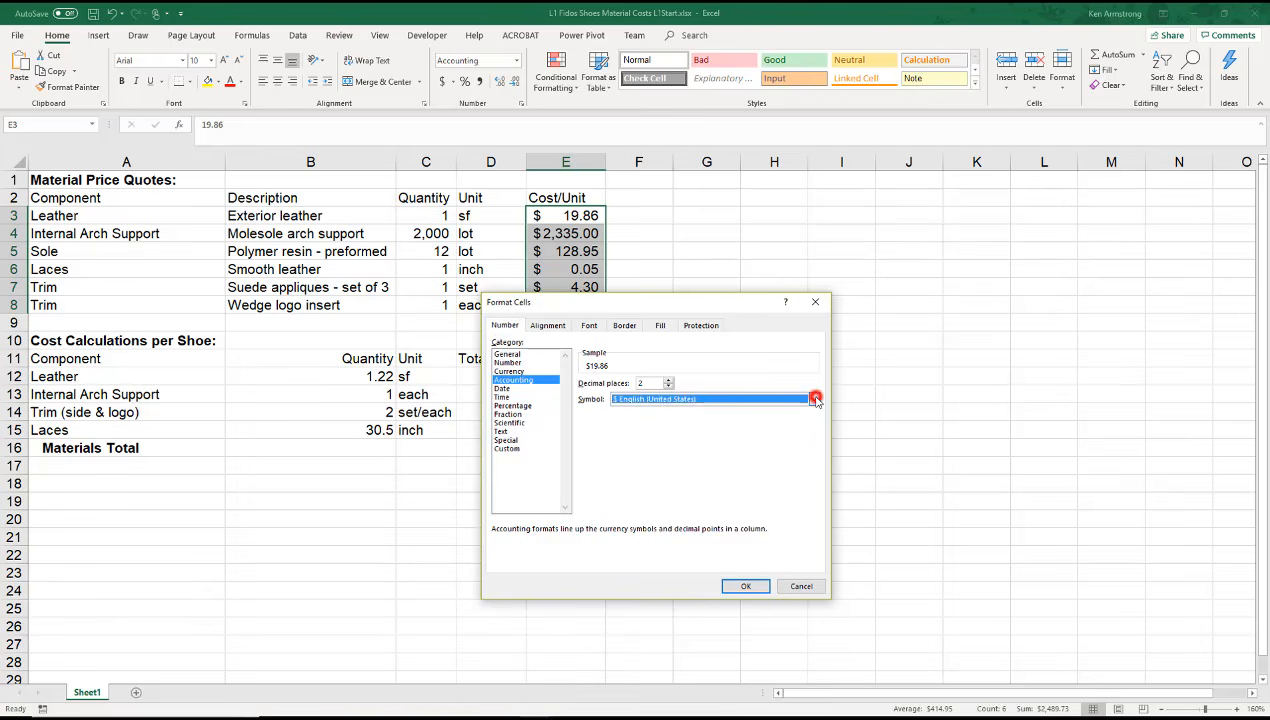
{"action": "scroll", "coordinate": [797, 431], "scroll_direction": "up", "scroll_amount": 2}
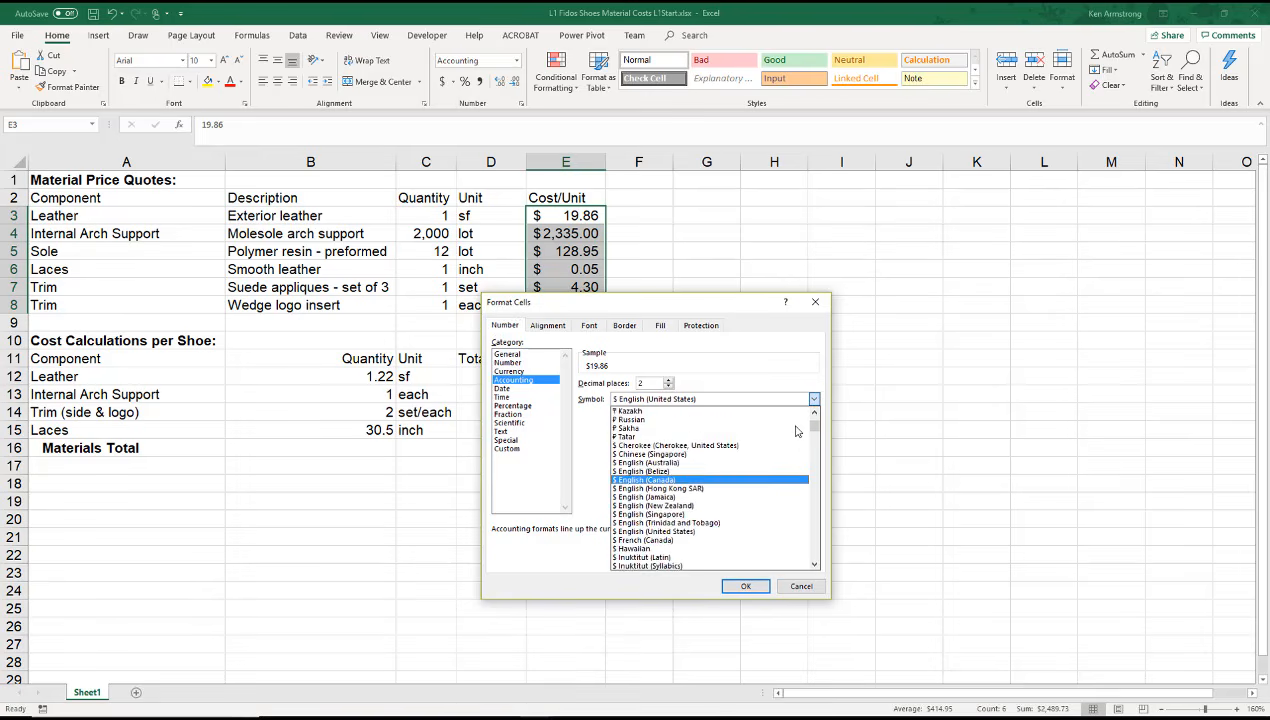
{"action": "scroll", "coordinate": [797, 431], "scroll_direction": "up", "scroll_amount": 3}
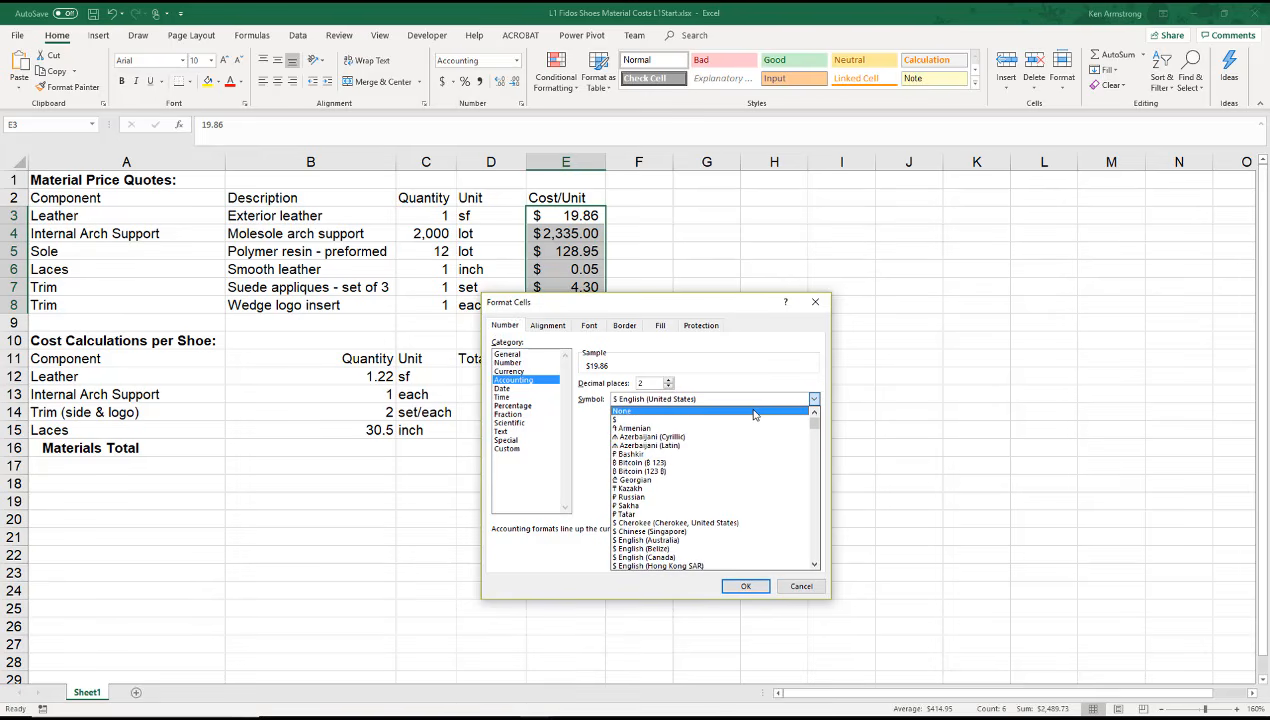
{"action": "left_click", "coordinate": [754, 412]}
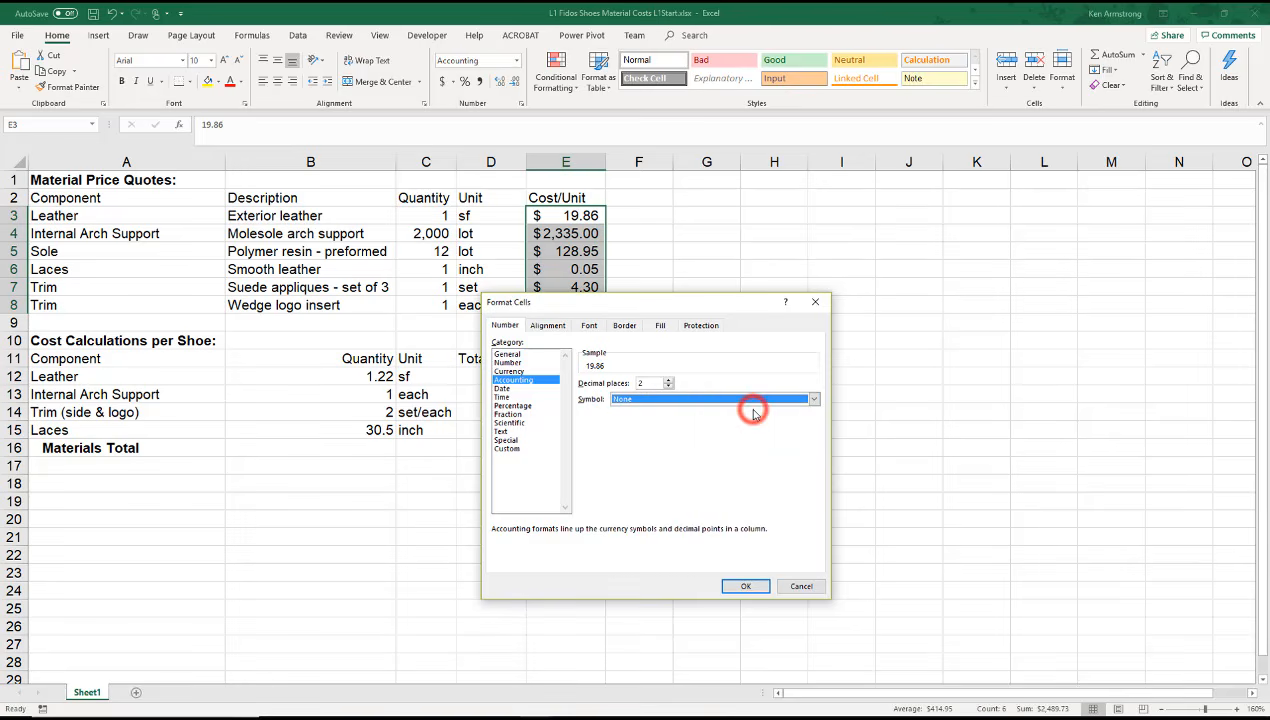
{"action": "left_click", "coordinate": [752, 586]}
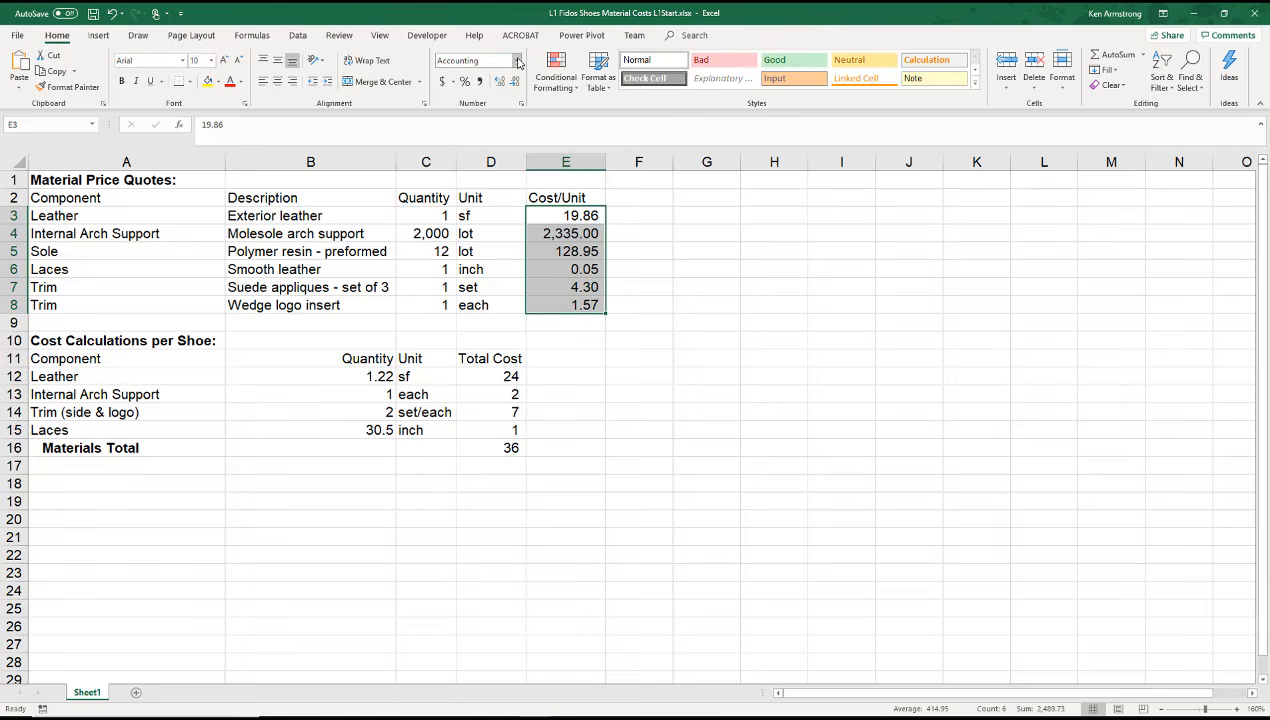
Step: Apply the Currency format to E3:E8 and set E4:E8 to display no currency symbol
{"action": "left_click", "coordinate": [518, 61]}
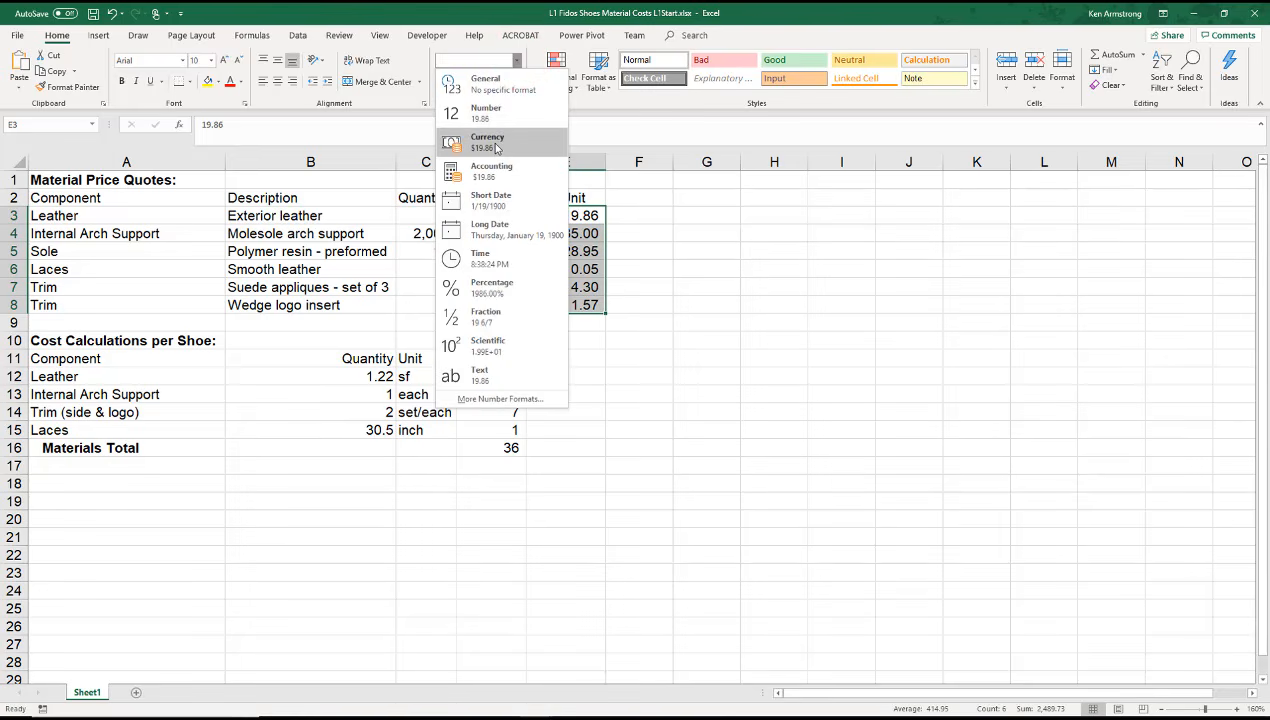
{"action": "left_click", "coordinate": [497, 148]}
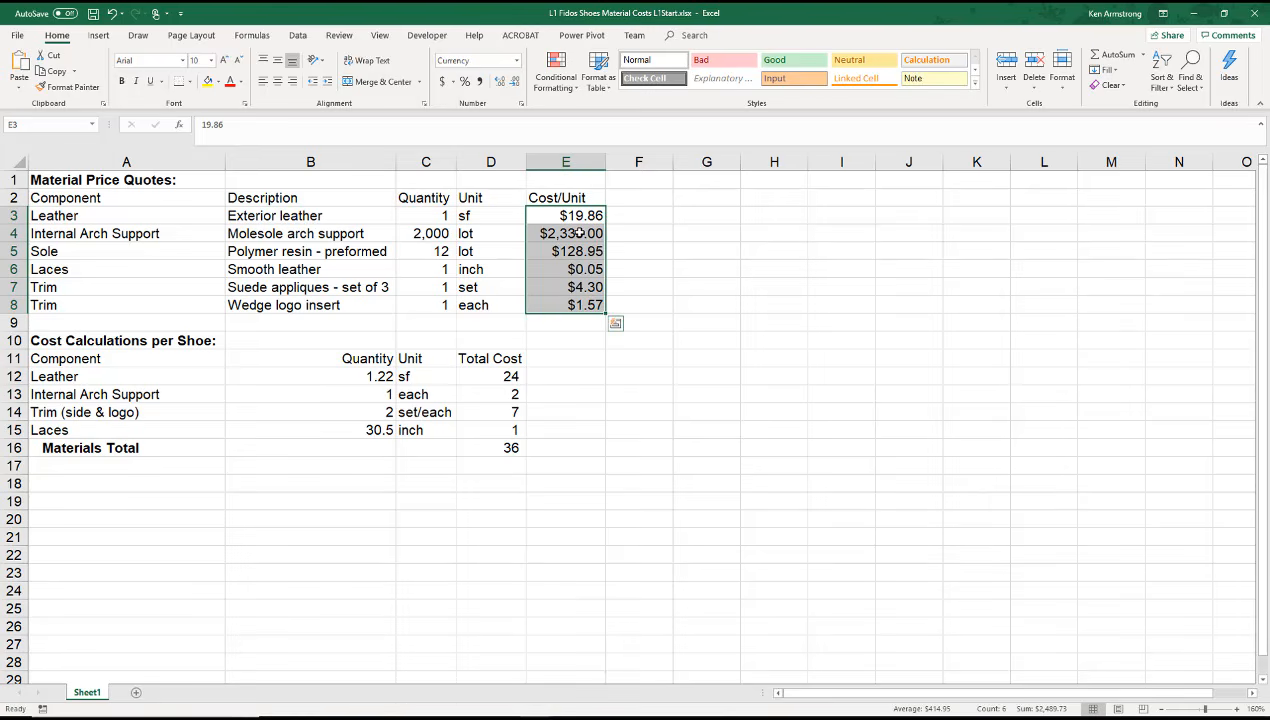
{"action": "left_click_drag", "start_coordinate": [579, 232], "coordinate": [572, 305]}
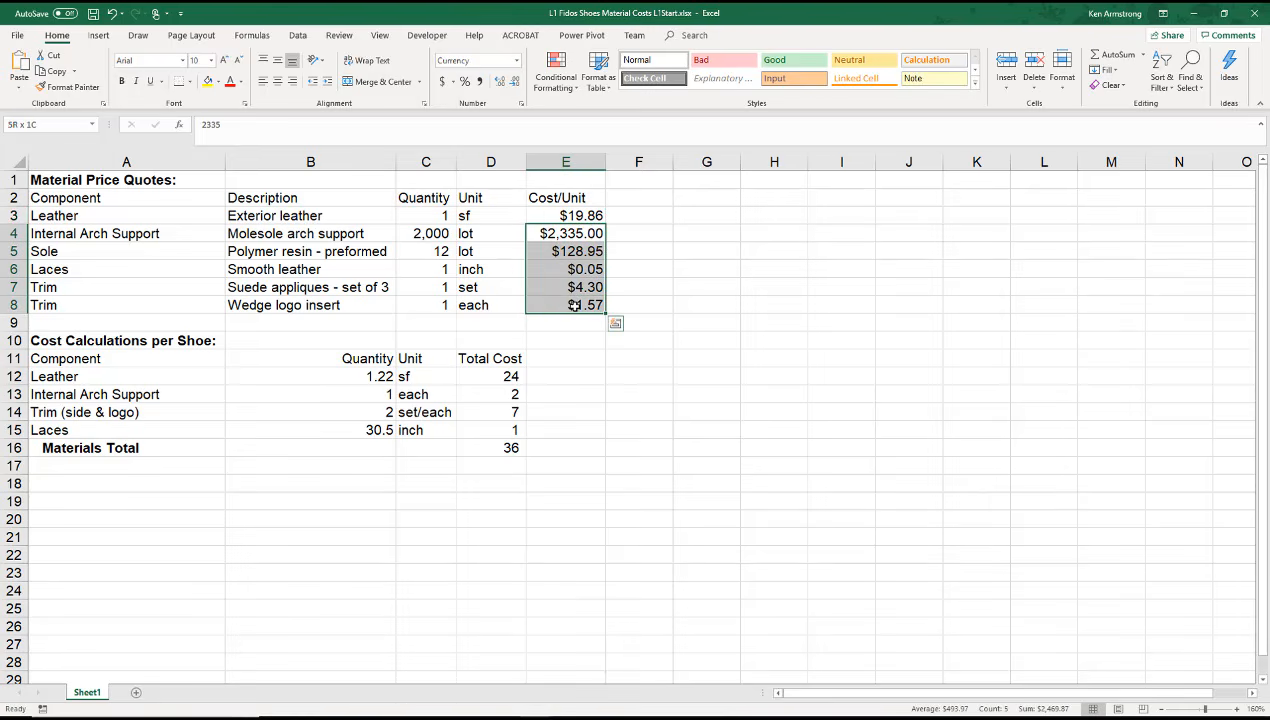
{"action": "left_click", "coordinate": [522, 103]}
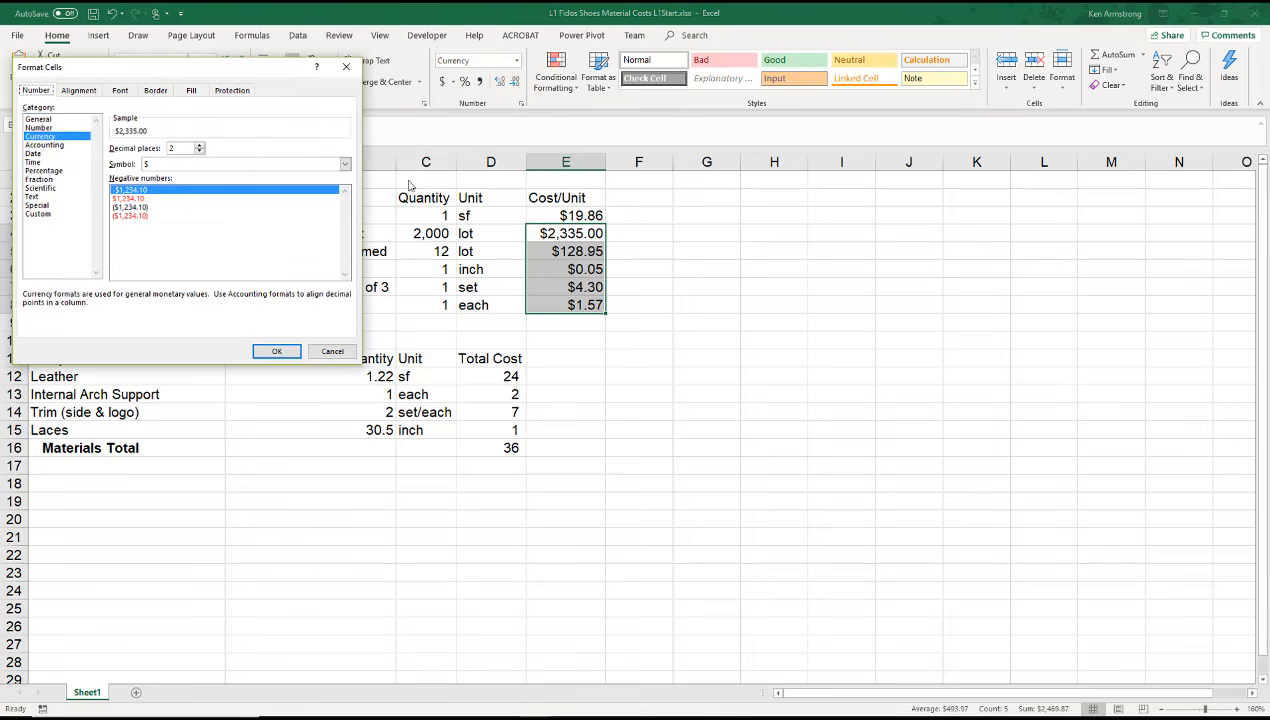
{"action": "left_click", "coordinate": [270, 164]}
{"action": "left_click", "coordinate": [270, 177]}
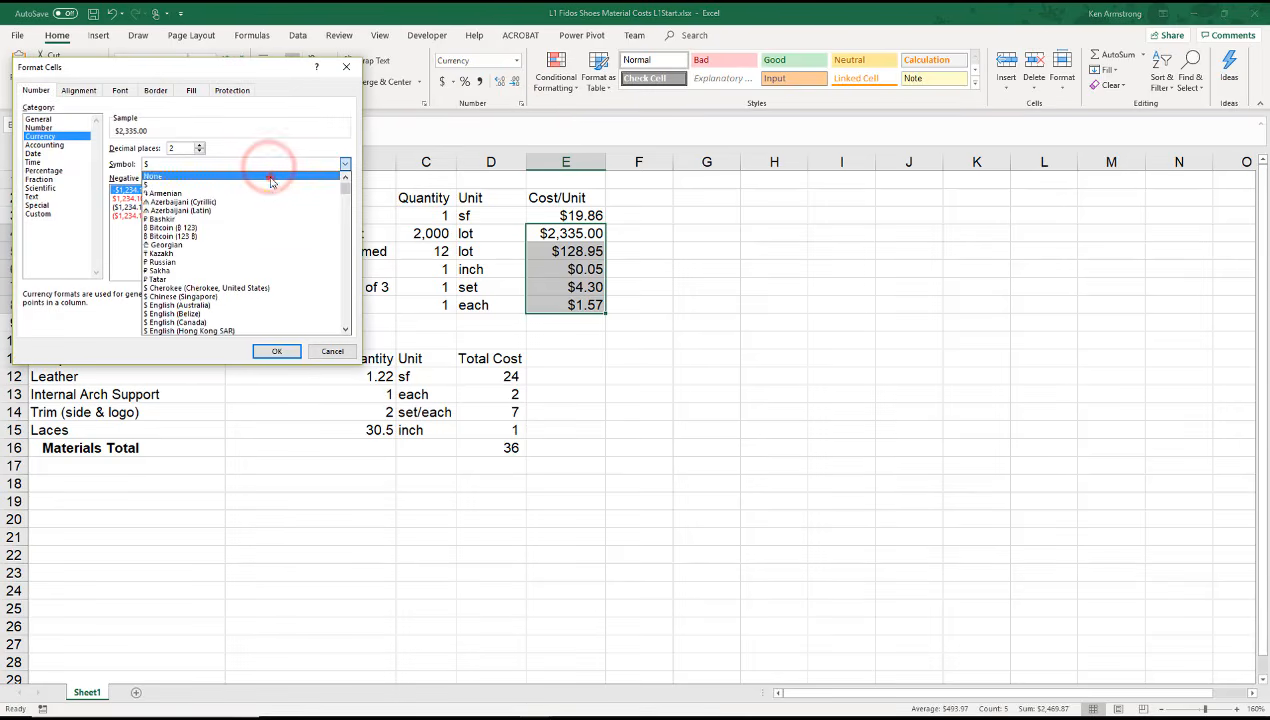
{"action": "left_click", "coordinate": [277, 351]}
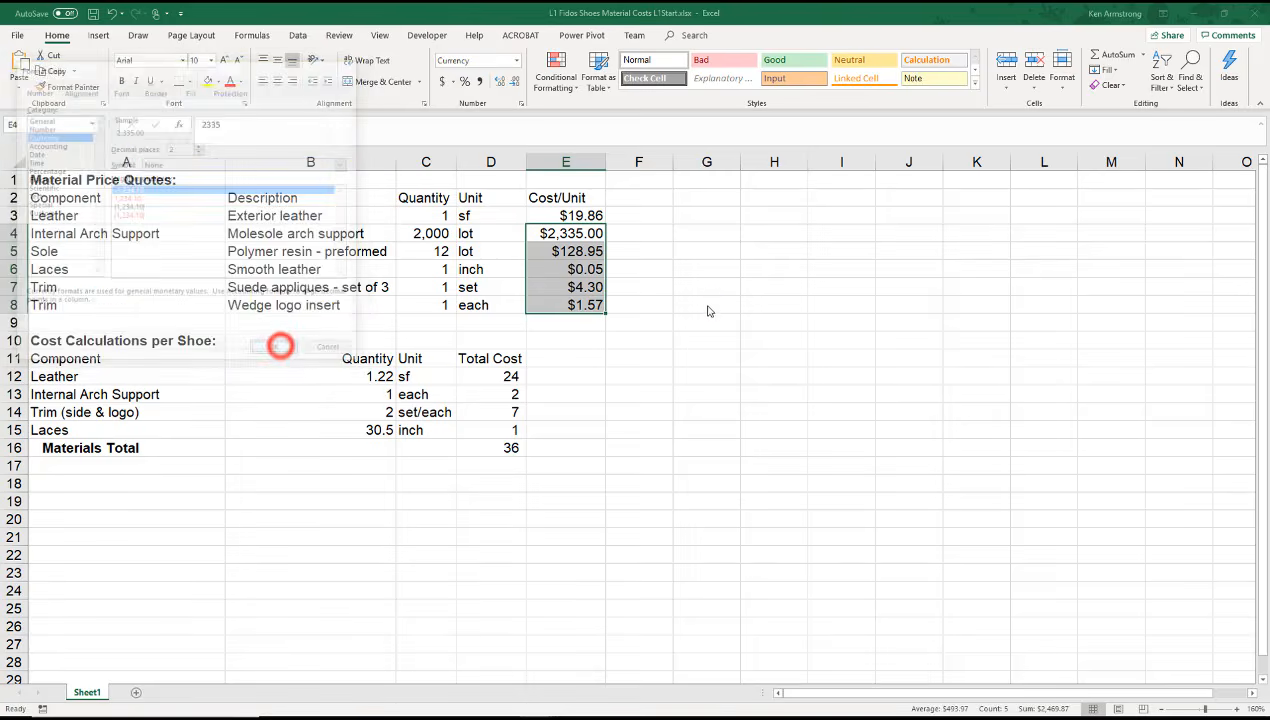
Step: Reapply the US dollar Accounting format to the Cost/Unit cells E3:E8
{"action": "left_click", "coordinate": [484, 60]}
{"action": "left_click", "coordinate": [484, 60]}
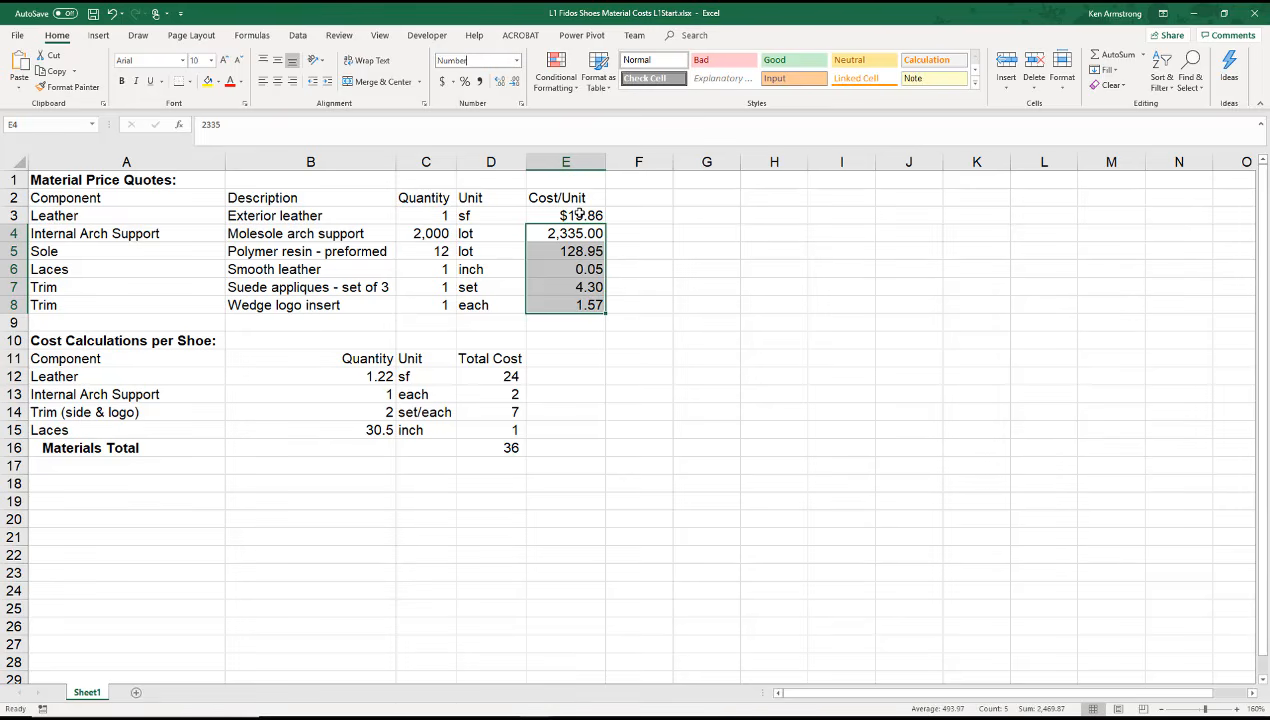
{"action": "left_click_drag", "start_coordinate": [578, 213], "coordinate": [573, 292]}
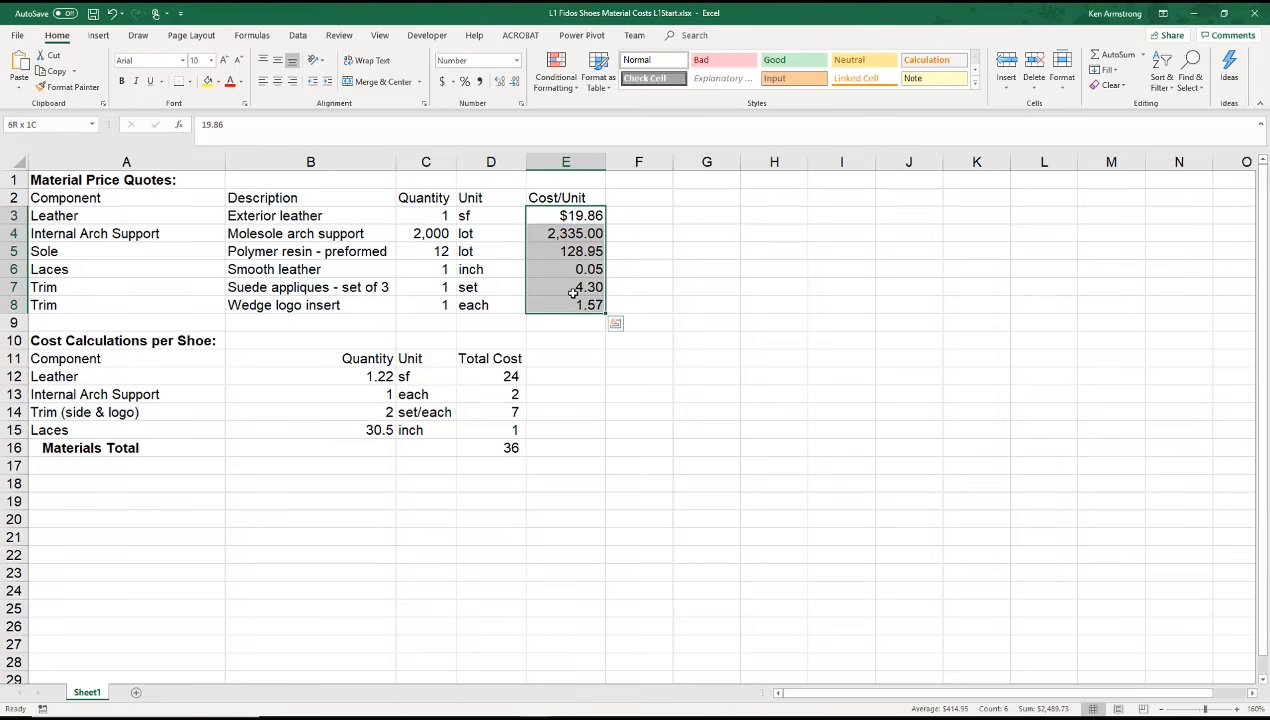
{"action": "left_click", "coordinate": [441, 86]}
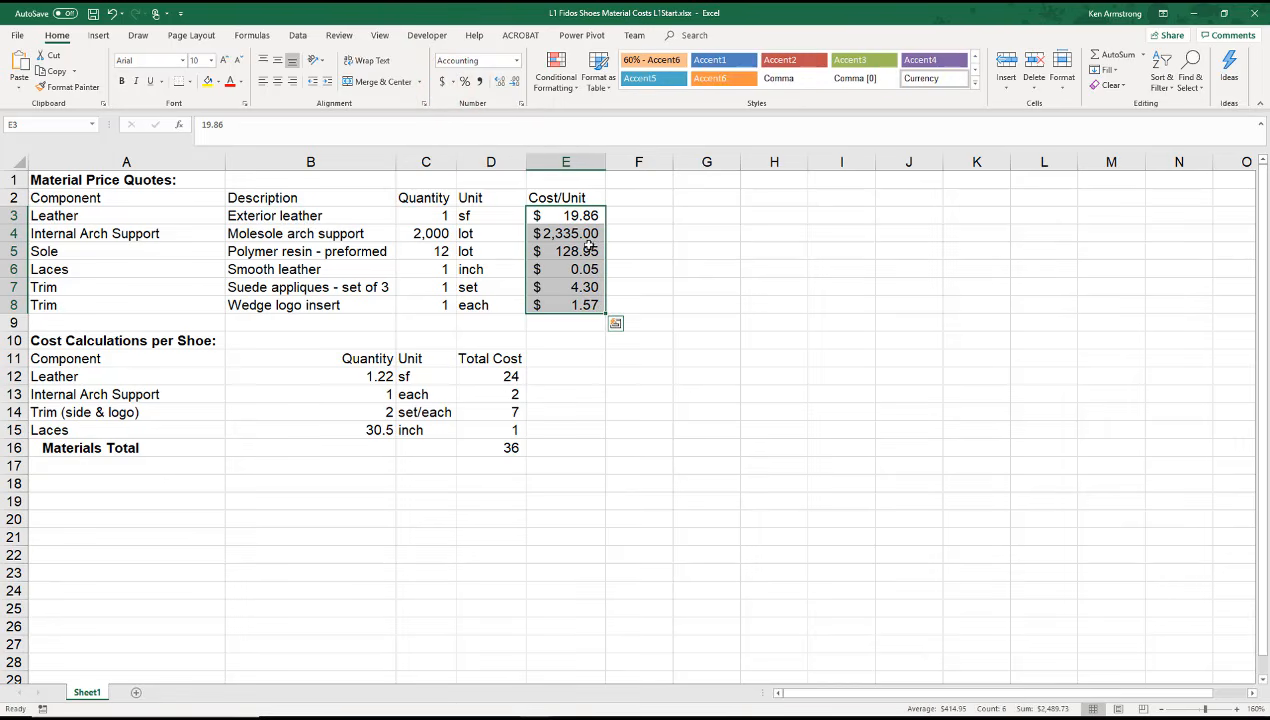
Step: Set the Accounting format of E4:E8 to show no currency symbol, leaving only E3 with the dollar sign
{"action": "left_click_drag", "start_coordinate": [575, 232], "coordinate": [575, 304]}
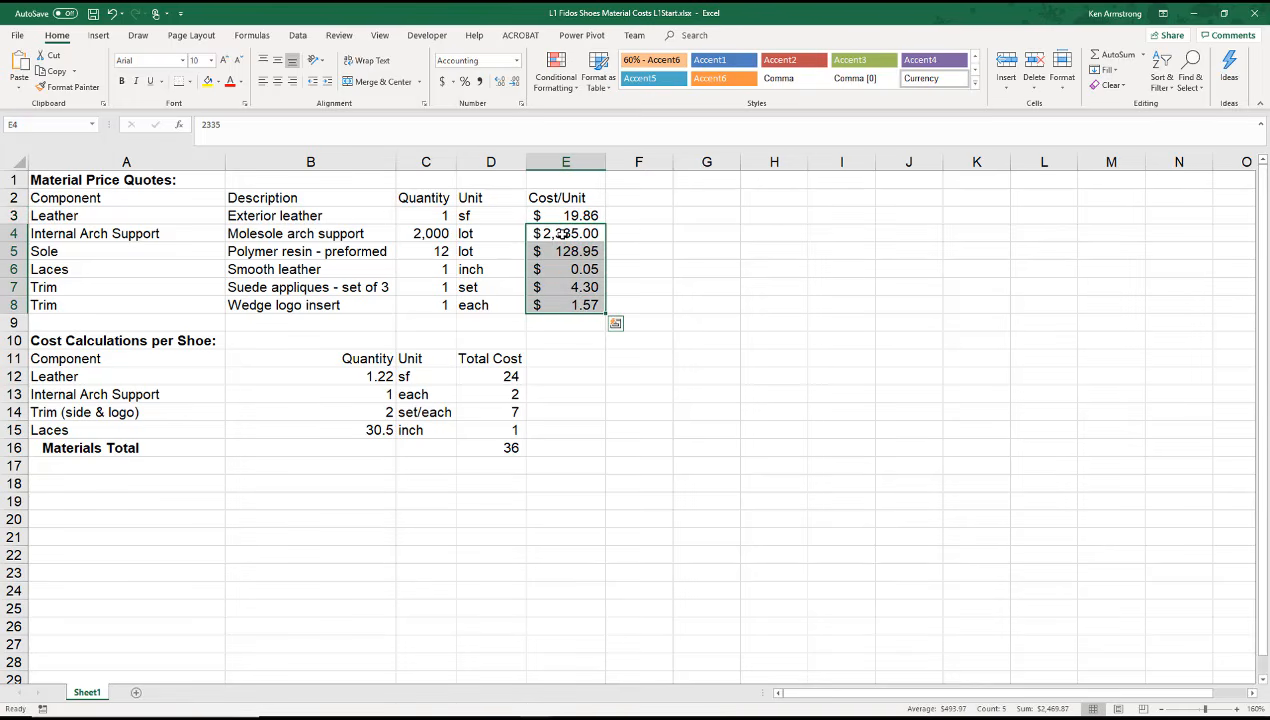
{"action": "right_click", "coordinate": [563, 233]}
{"action": "left_click", "coordinate": [592, 476]}
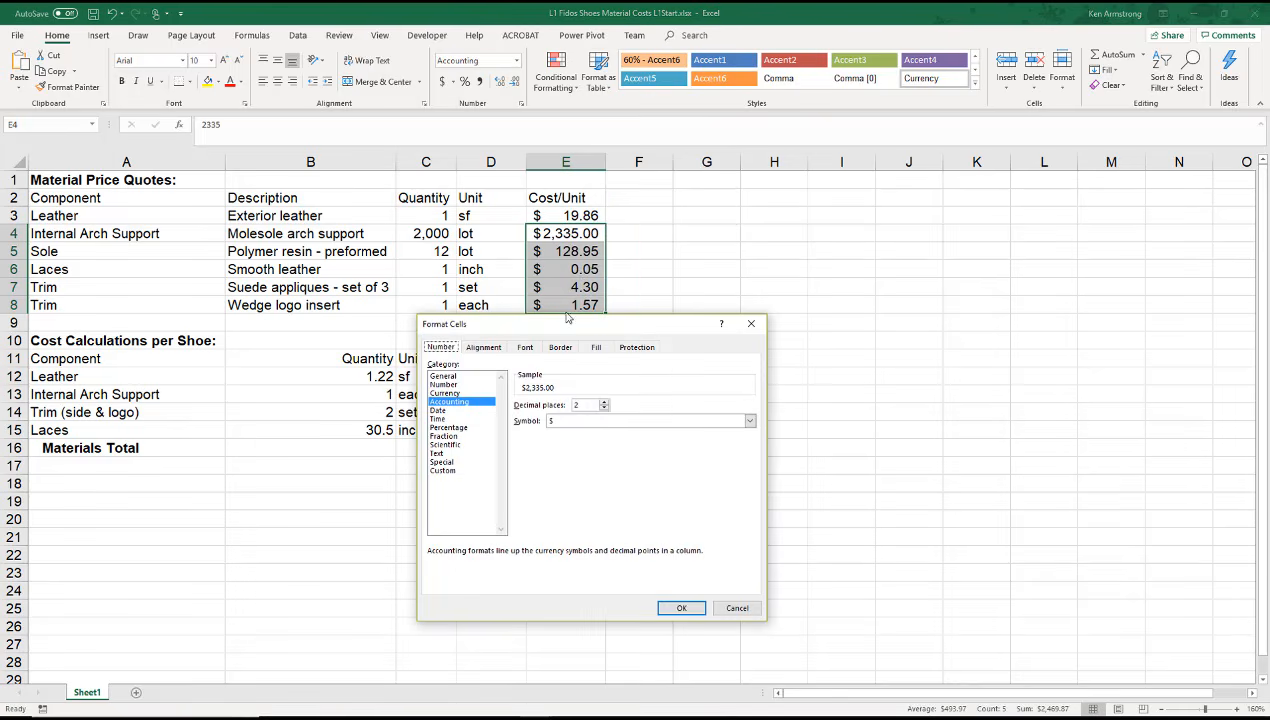
{"action": "left_click", "coordinate": [603, 421]}
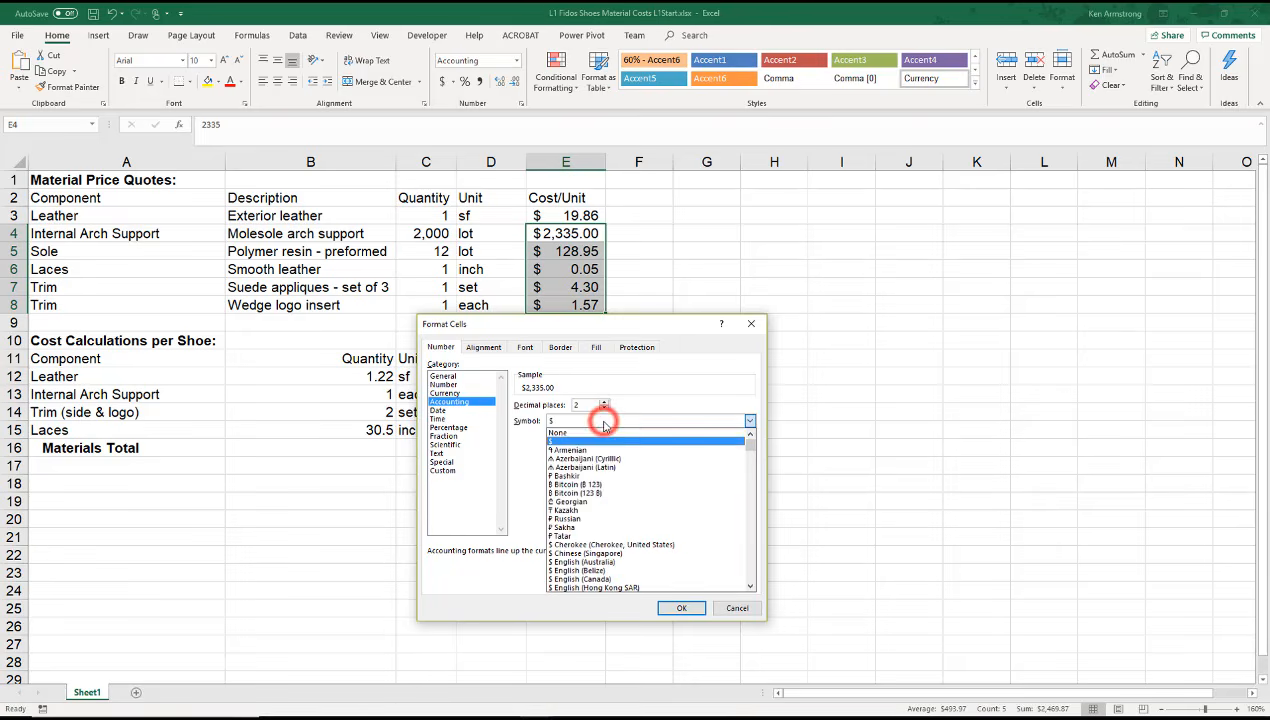
{"action": "left_click", "coordinate": [600, 430]}
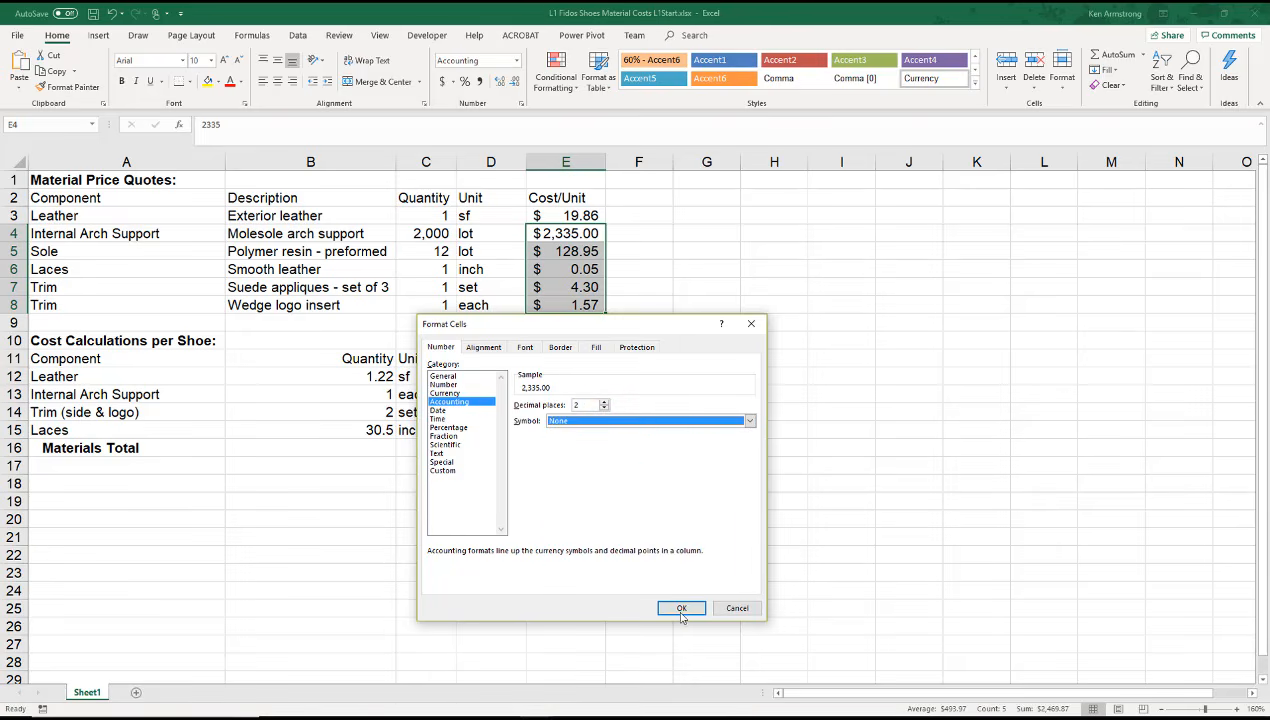
{"action": "left_click", "coordinate": [681, 607]}
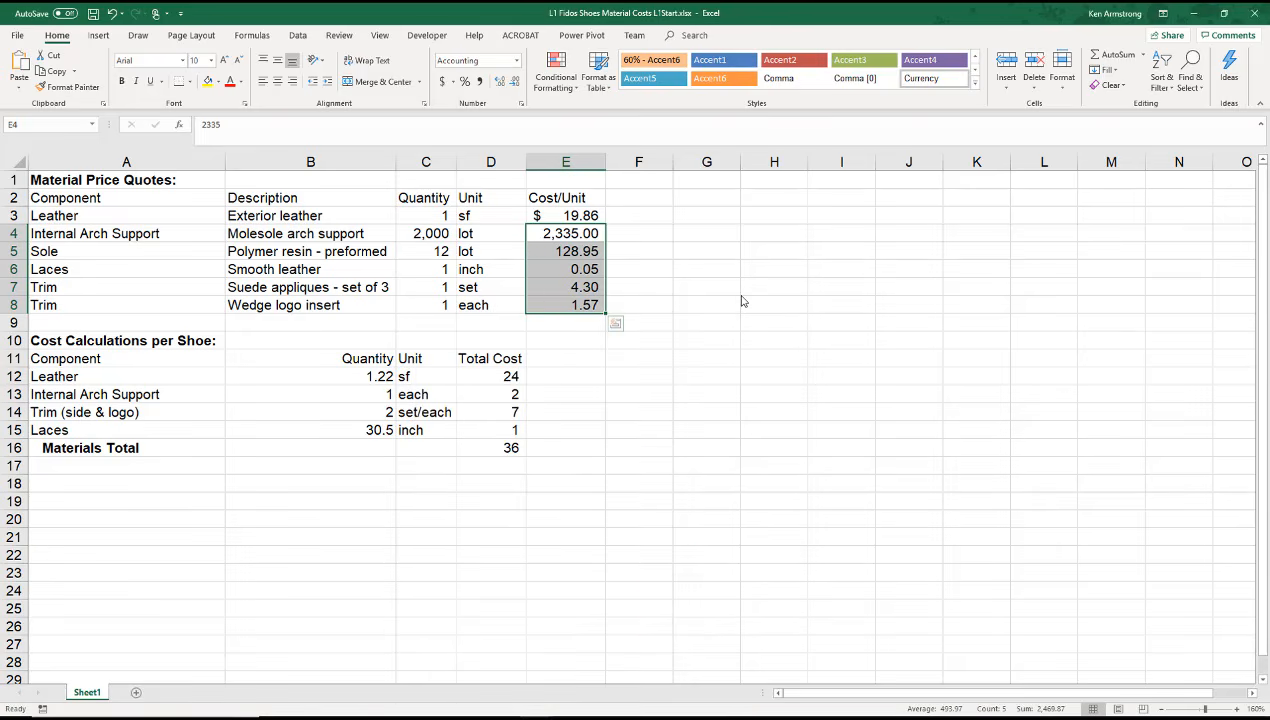